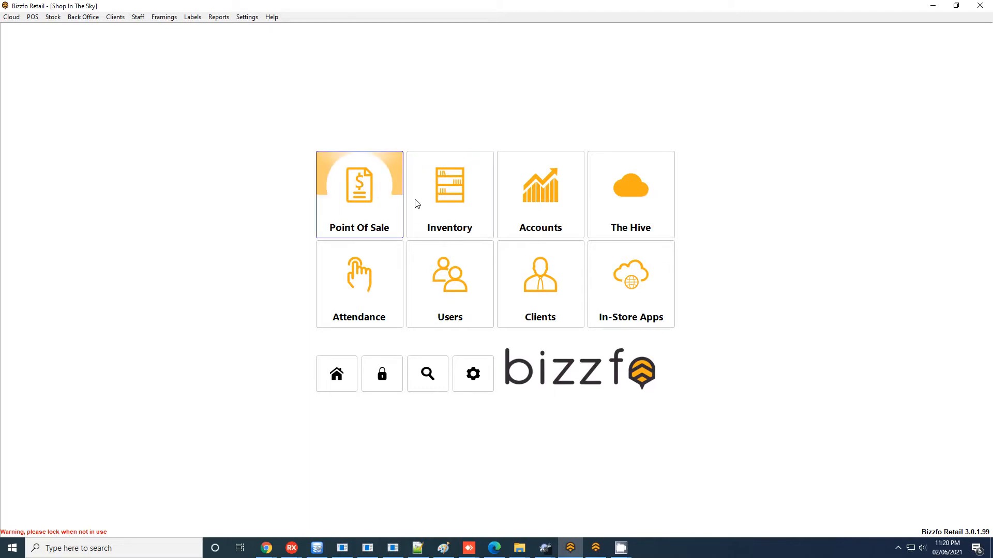
Open the inventory list and examine the main store and total holding quantities of Capachino and Sandwhich
left_click(444, 203)
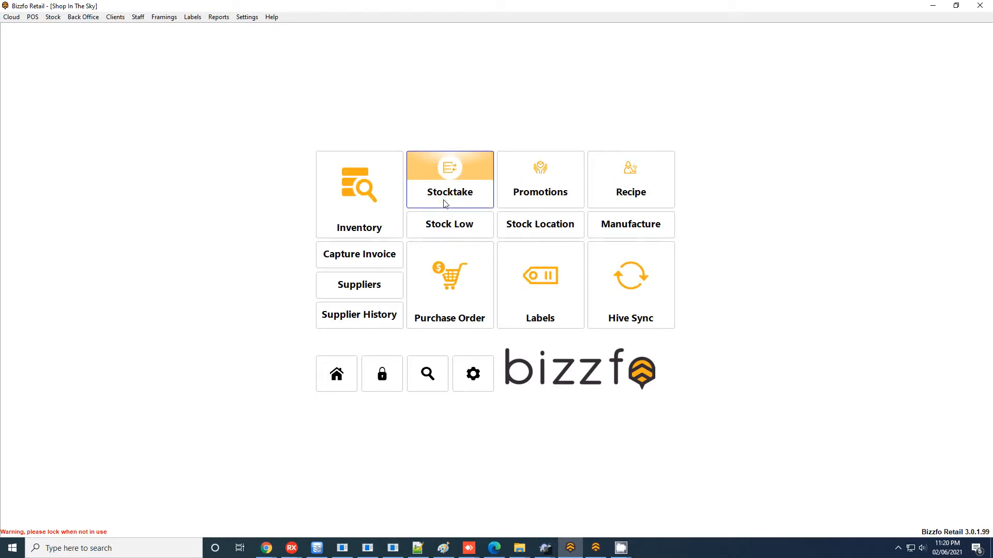
left_click(371, 209)
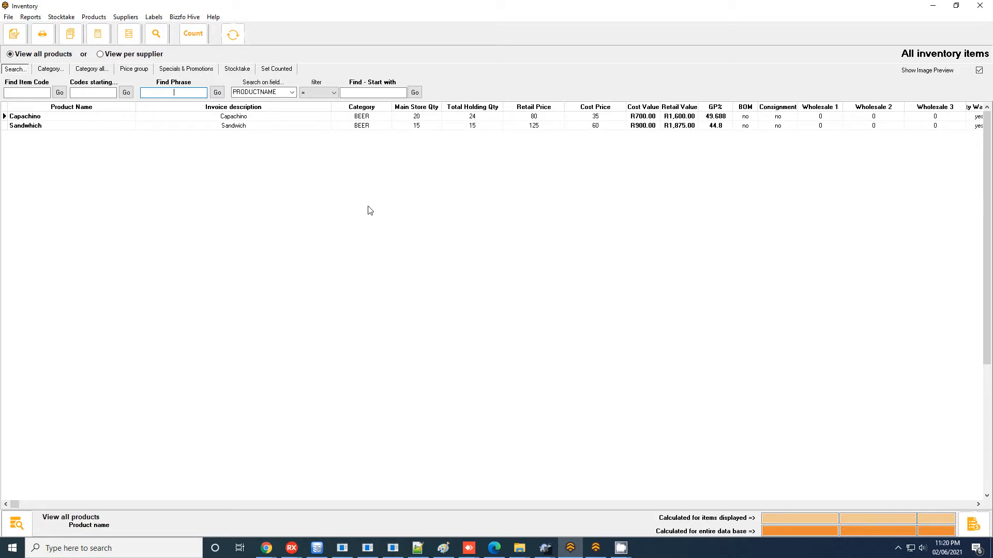
left_click(76, 119)
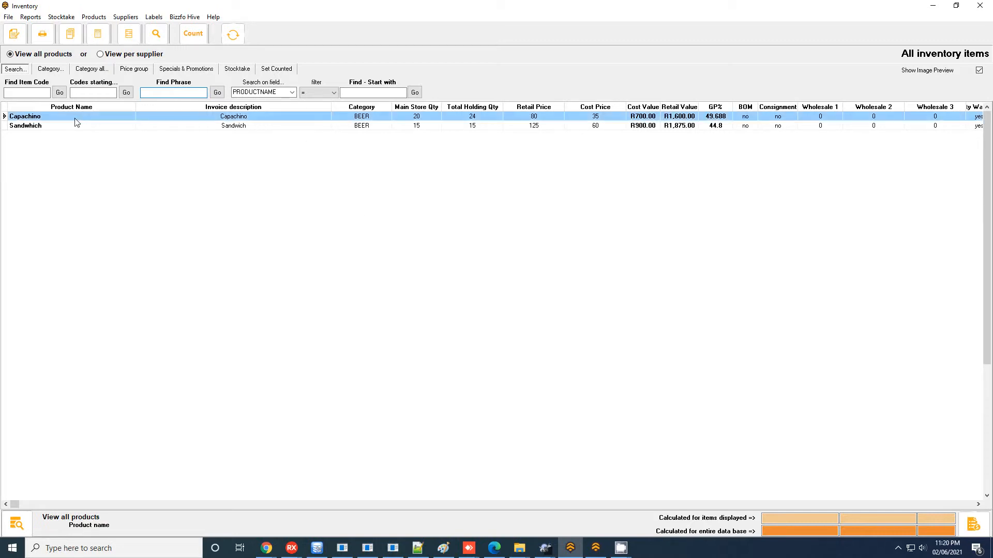
left_click(79, 126)
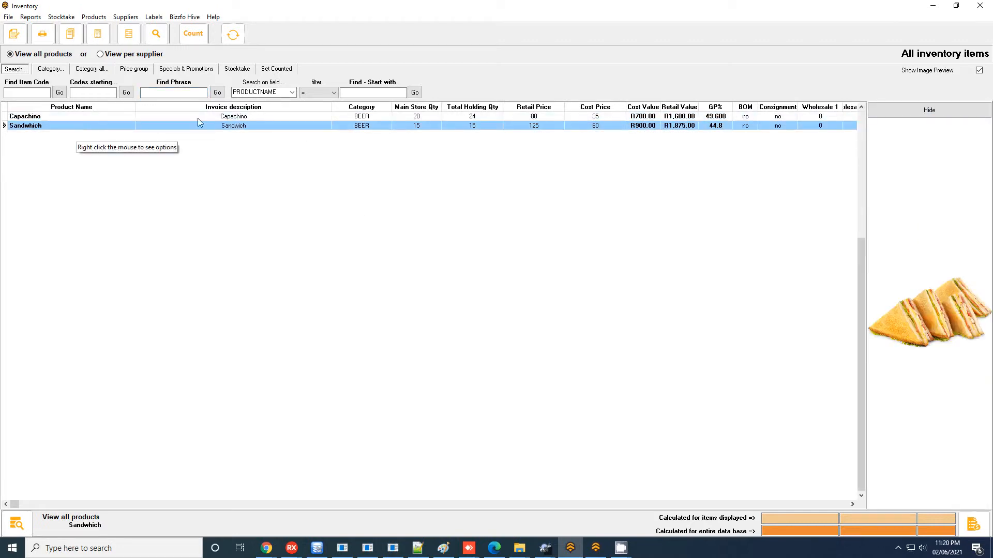
left_click(430, 116)
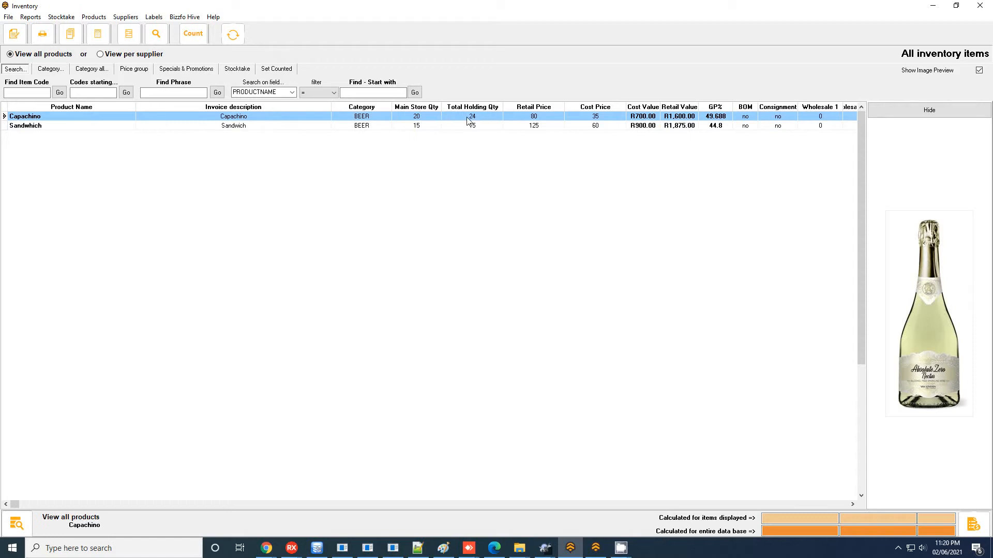
left_click(454, 126)
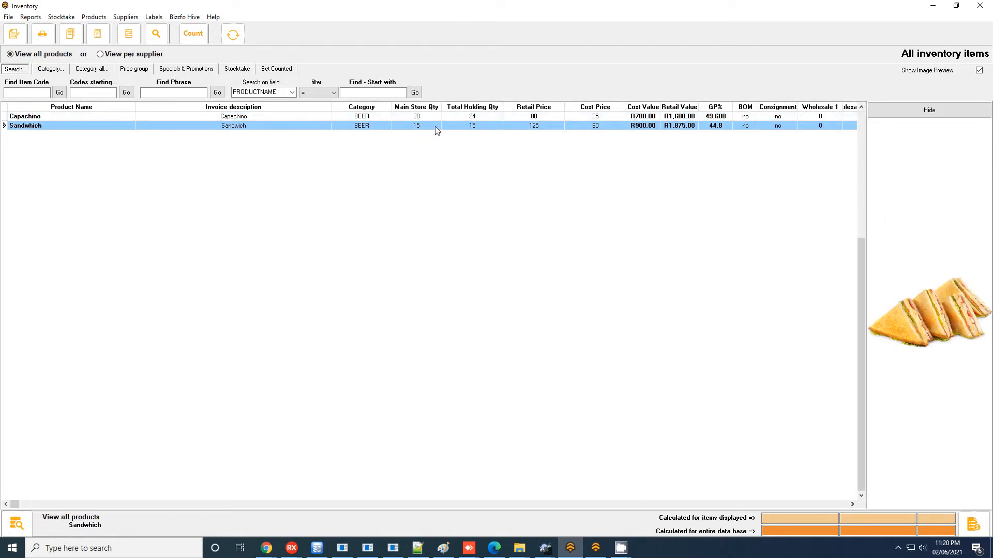
Show the inventory item details and examine Capachino's stock per location
left_click(16, 522)
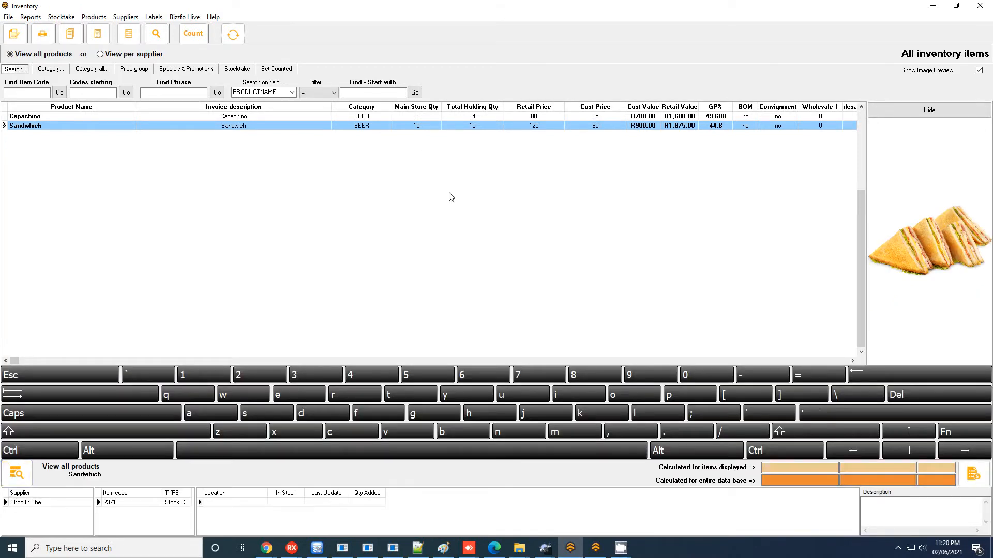
left_click(422, 117)
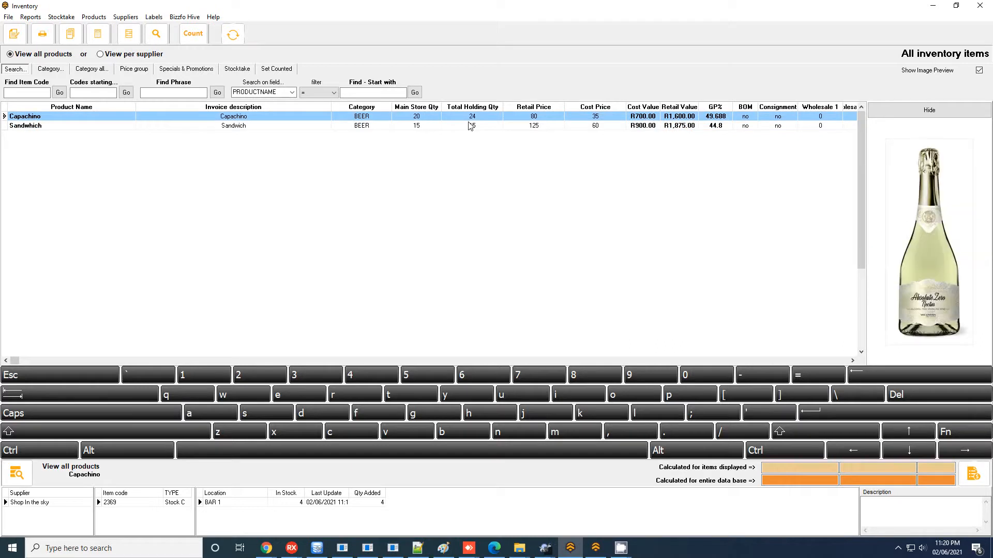
left_click(226, 505)
left_click(289, 504)
Open the product locations and add a new location named BAR 2
left_click(136, 38)
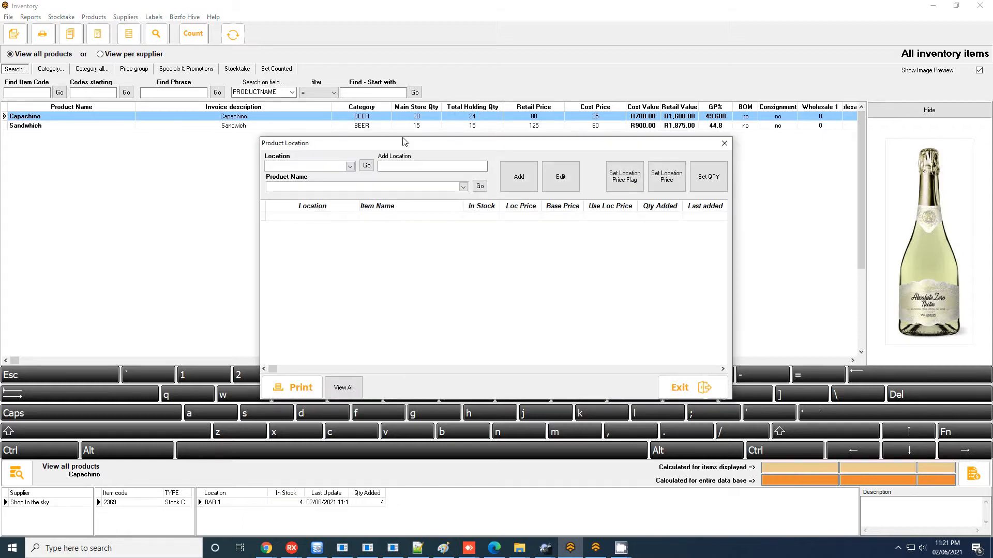
left_click(350, 166)
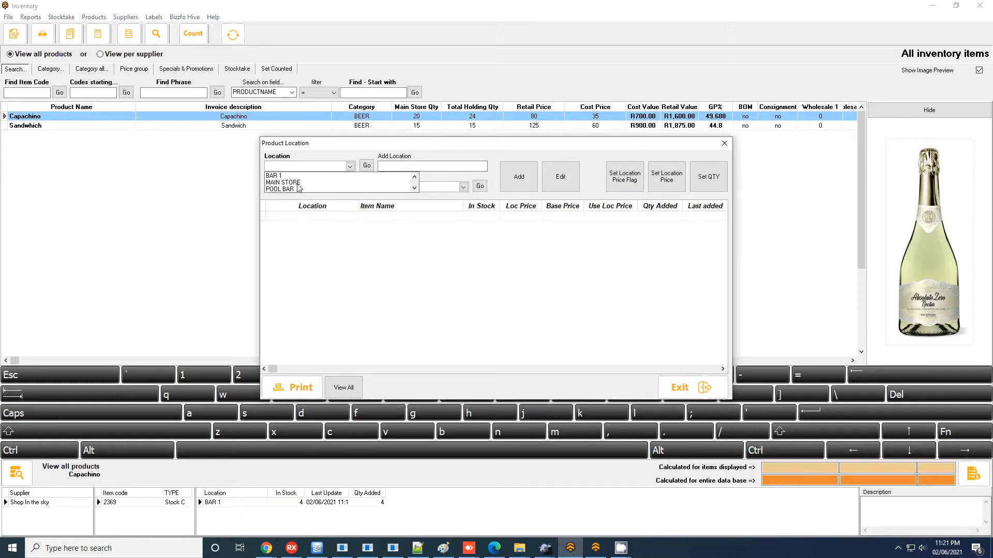
left_click(331, 152)
left_click(399, 167)
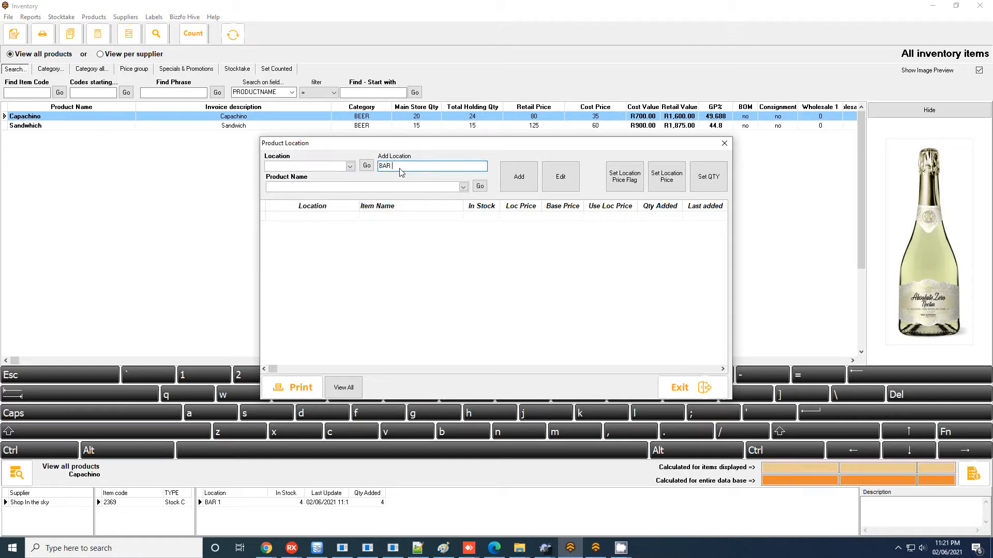
left_click(516, 187)
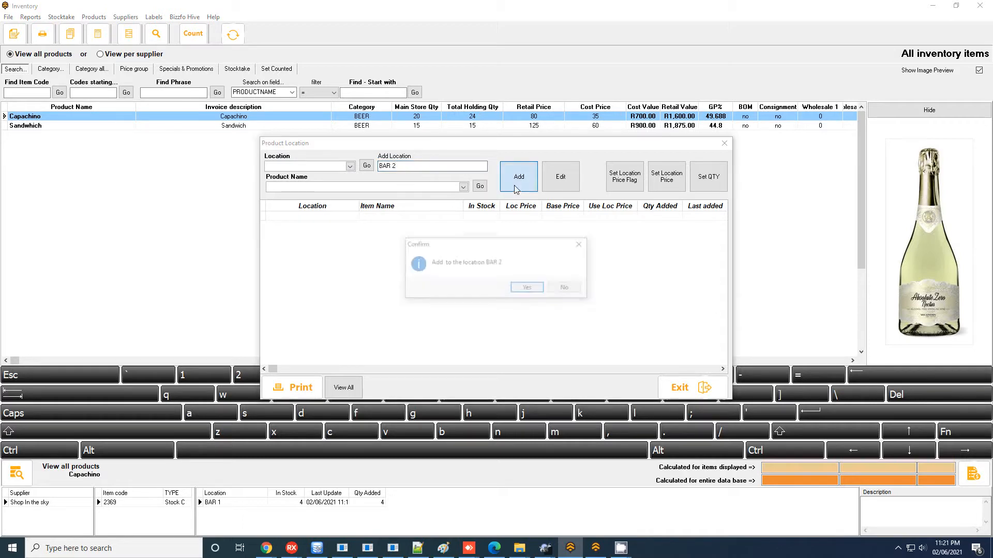
left_click(528, 288)
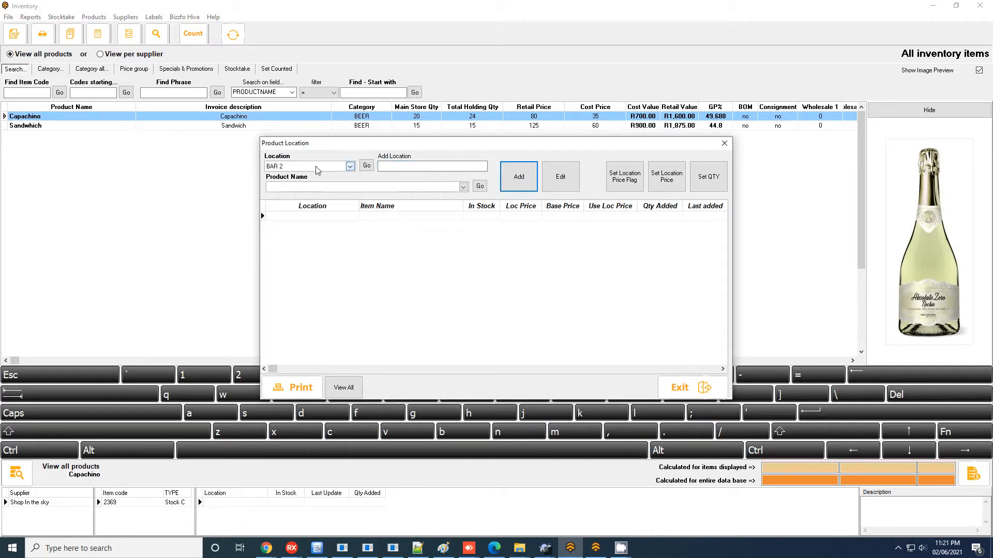
Add the product Capachino to the location BAR 2
left_click(350, 166)
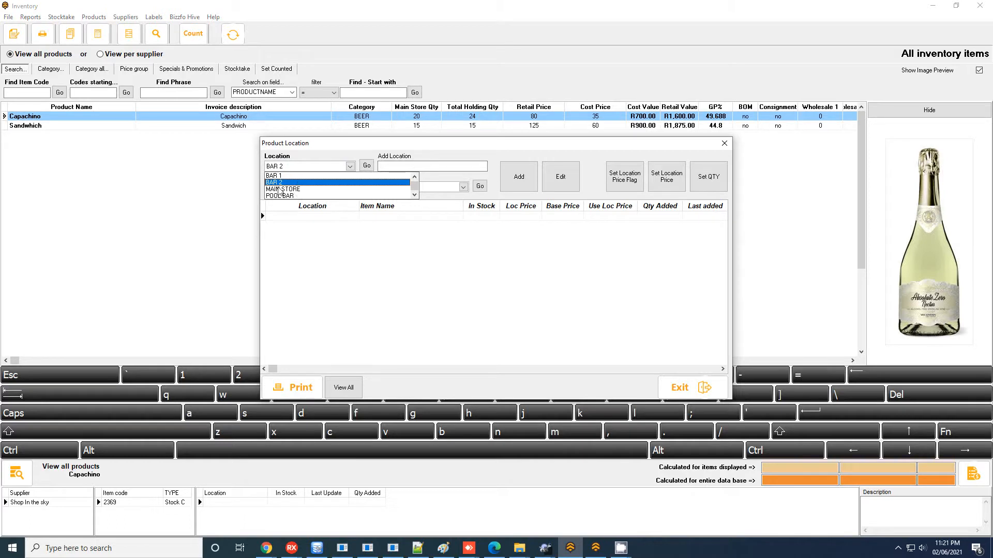
left_click(296, 182)
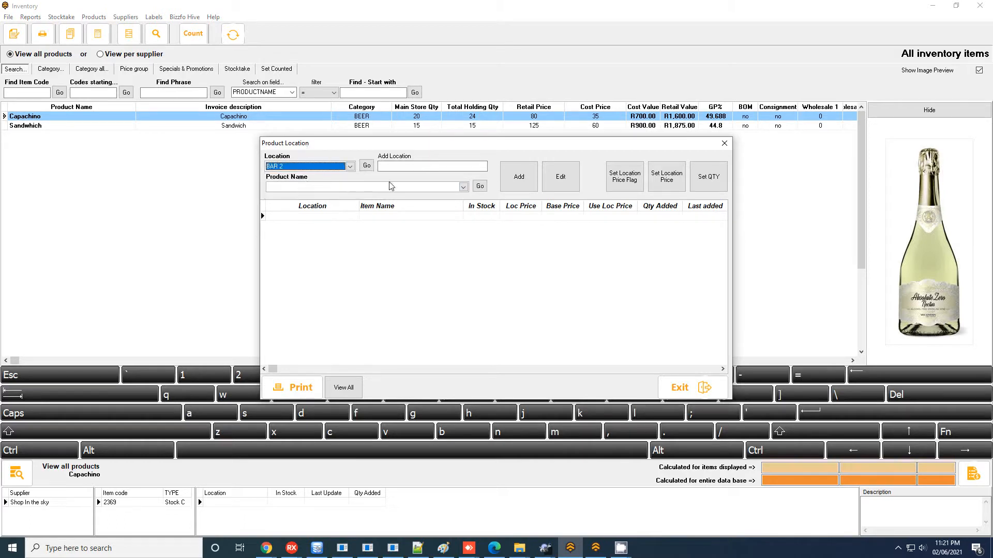
left_click(382, 186)
left_click(324, 145)
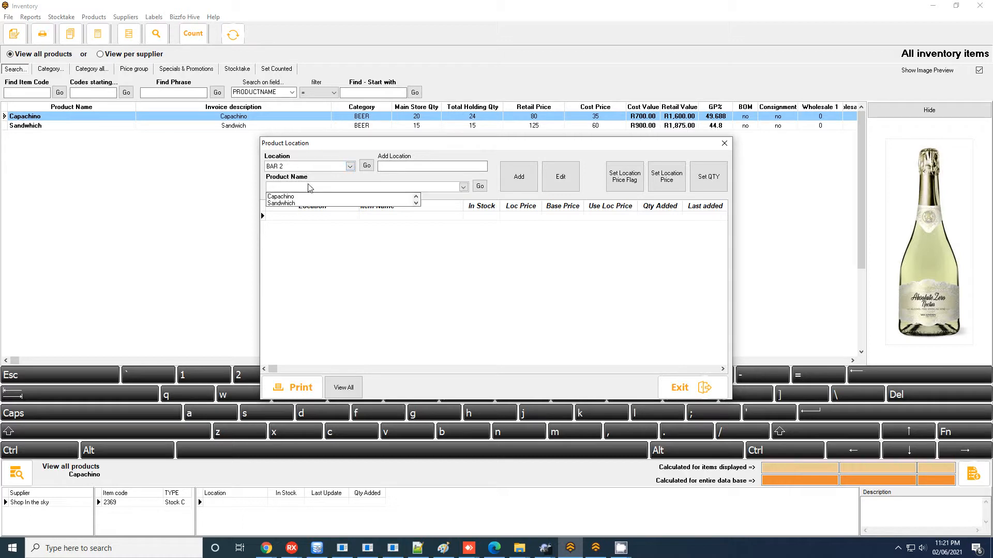
left_click(306, 186)
left_click(292, 197)
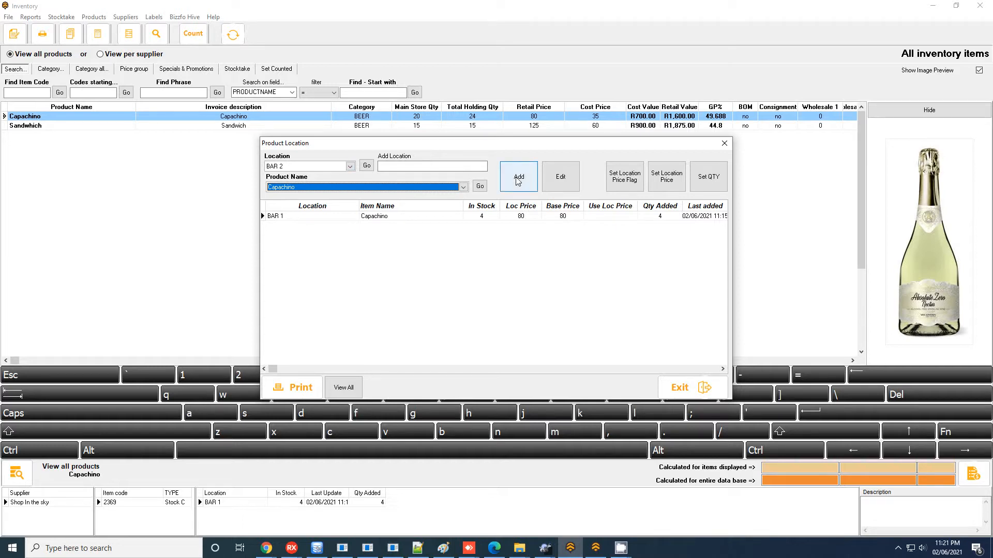
left_click(518, 181)
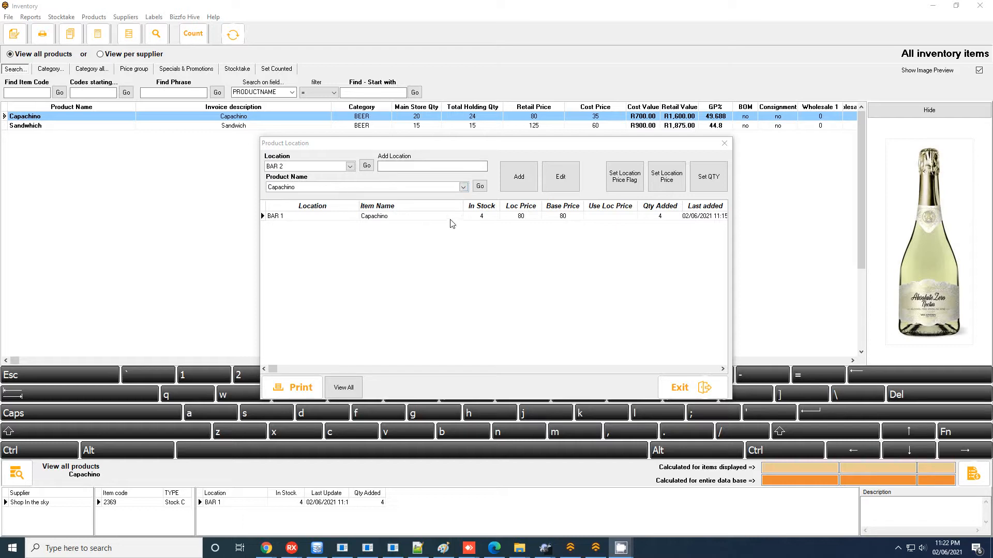
left_click(279, 216)
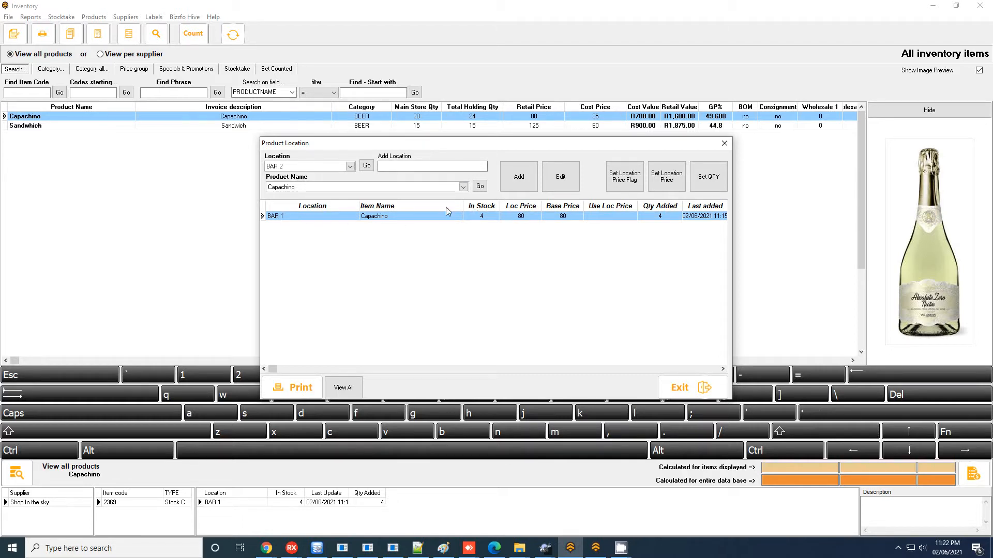
left_click(511, 186)
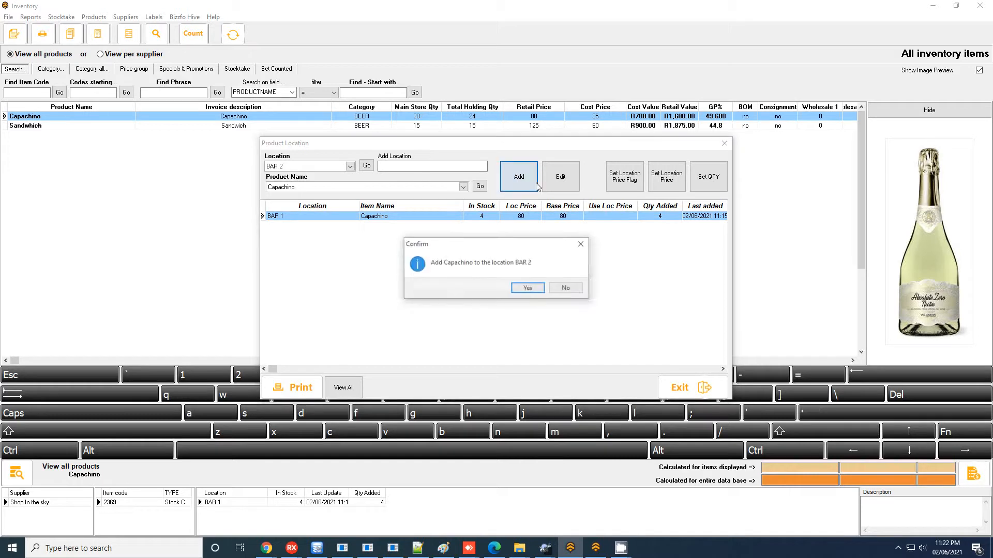
left_click(528, 289)
Enable the location price flag for Capachino at BAR 2
left_click(492, 226)
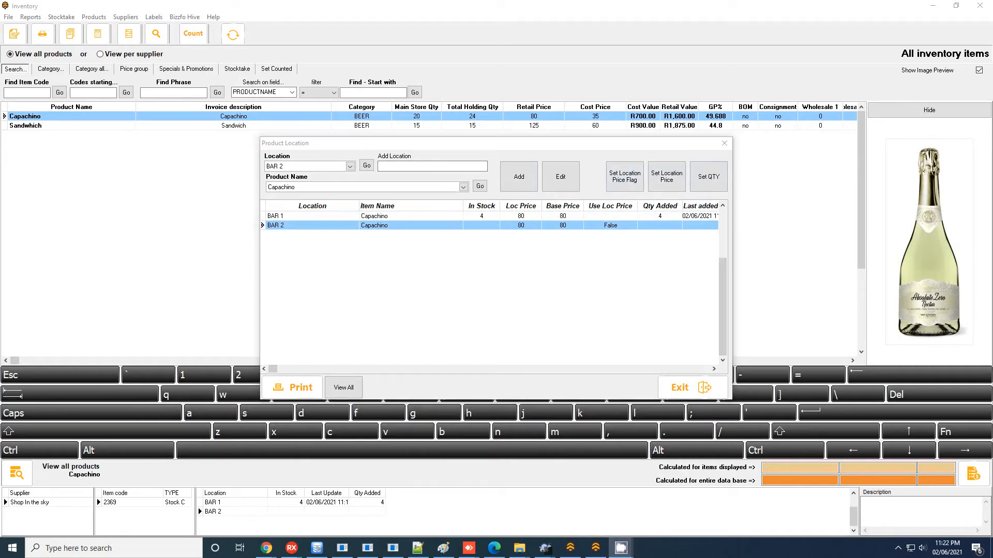
left_click(619, 228)
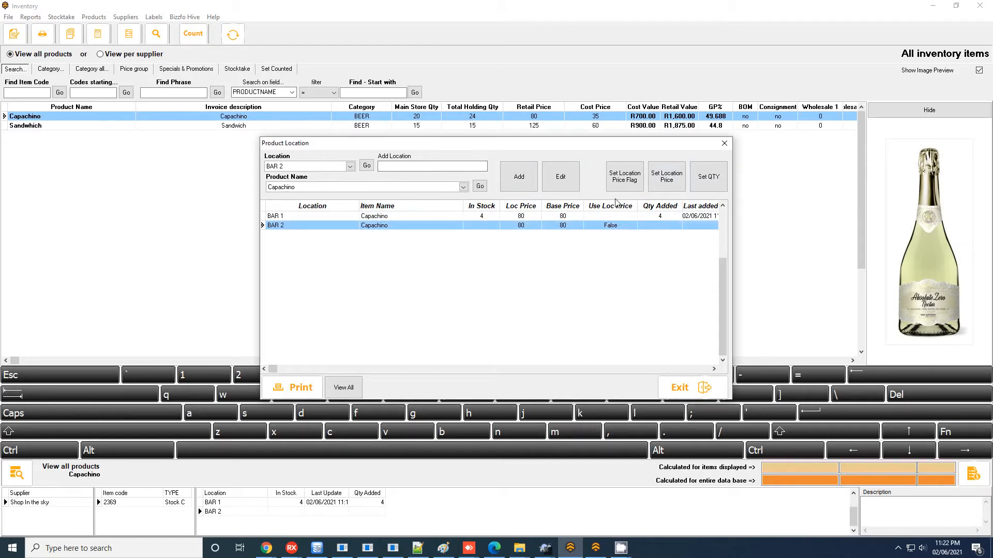
left_click(618, 178)
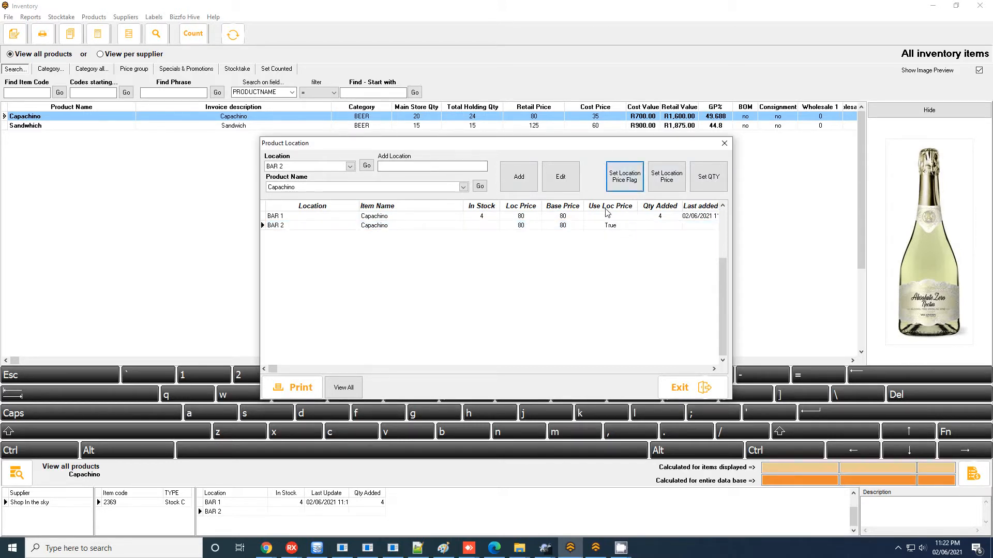
Set Capachino's retail price at BAR 2 to 85
left_click(682, 189)
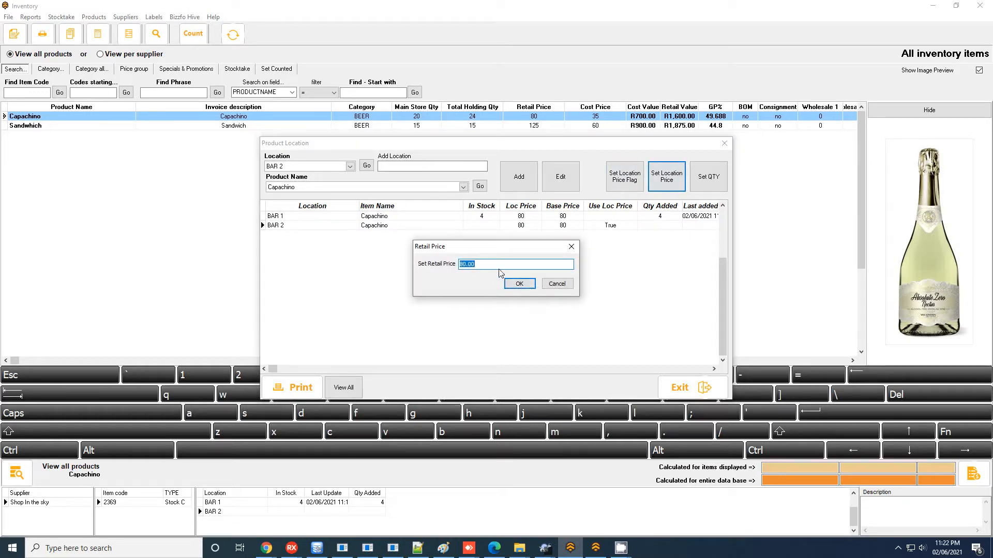
type("8")
left_click(525, 286)
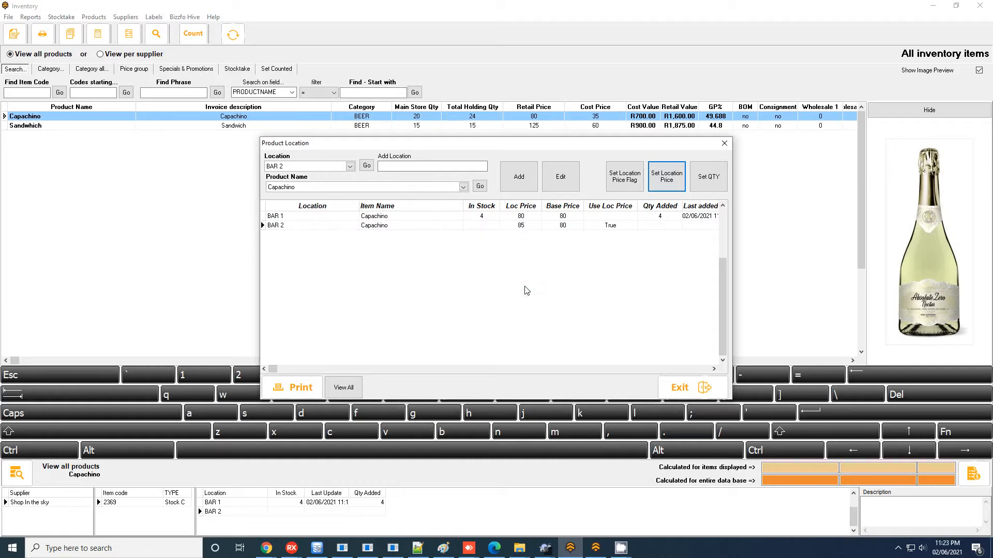
left_click(531, 228)
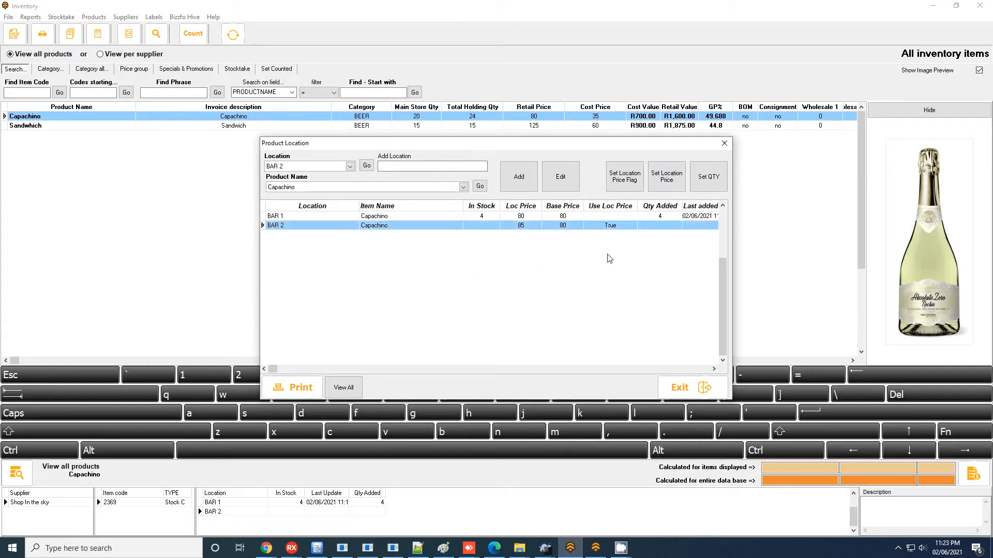
Compare the price and quantity entries of Capachino at BAR 1 and BAR 2
left_click(641, 217)
left_click(708, 177)
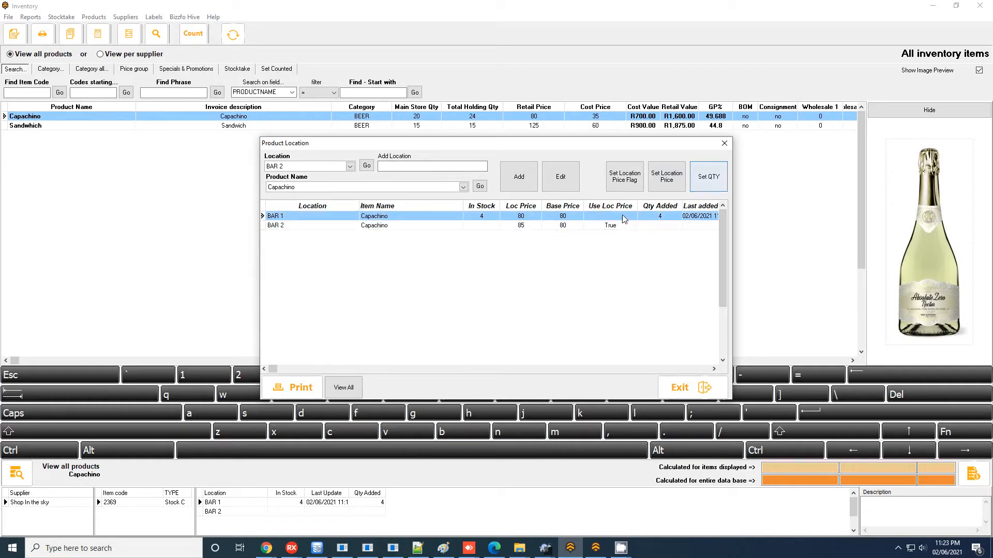
left_click(658, 226)
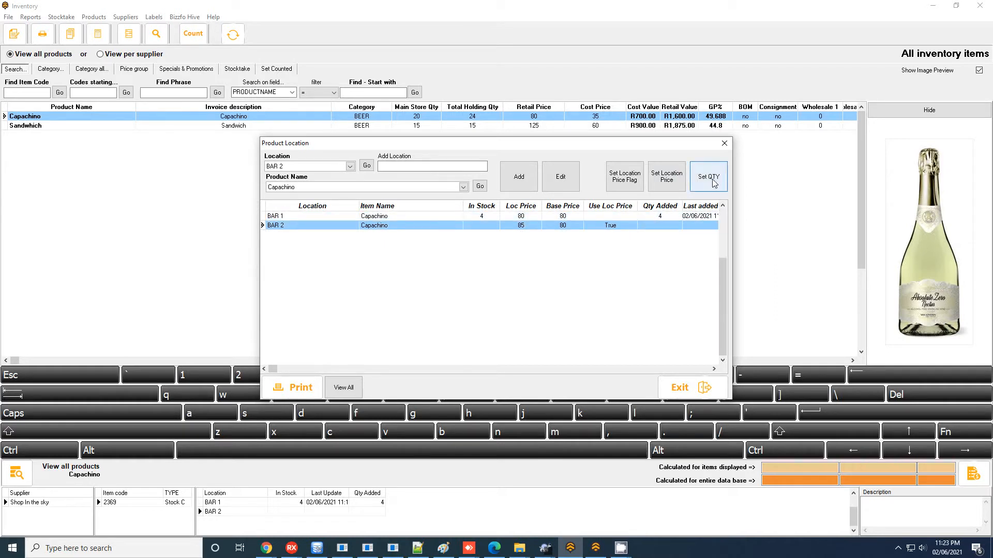
Close the product locations and check the main store quantities of Sandwhich and Capachino in the inventory
left_click(724, 144)
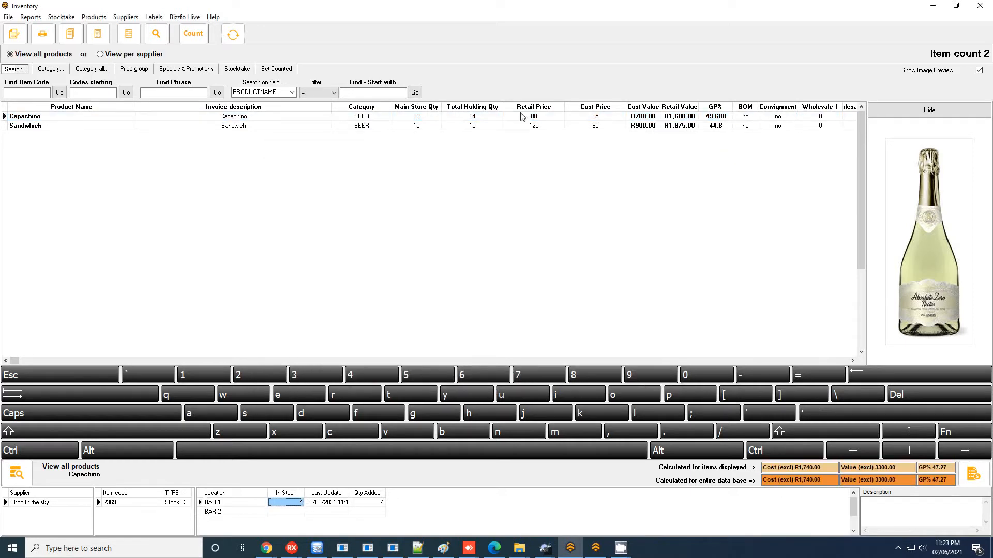
left_click(412, 128)
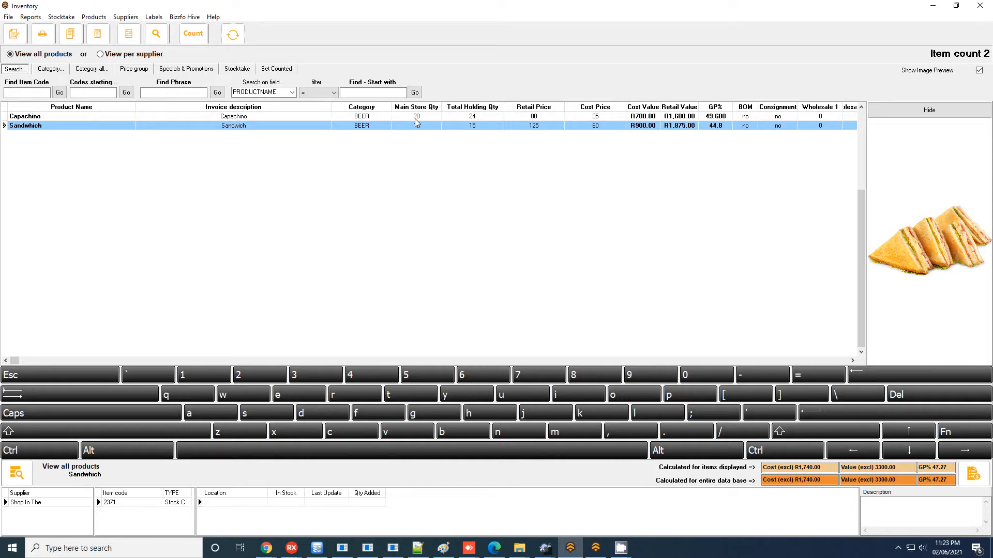
left_click(415, 119)
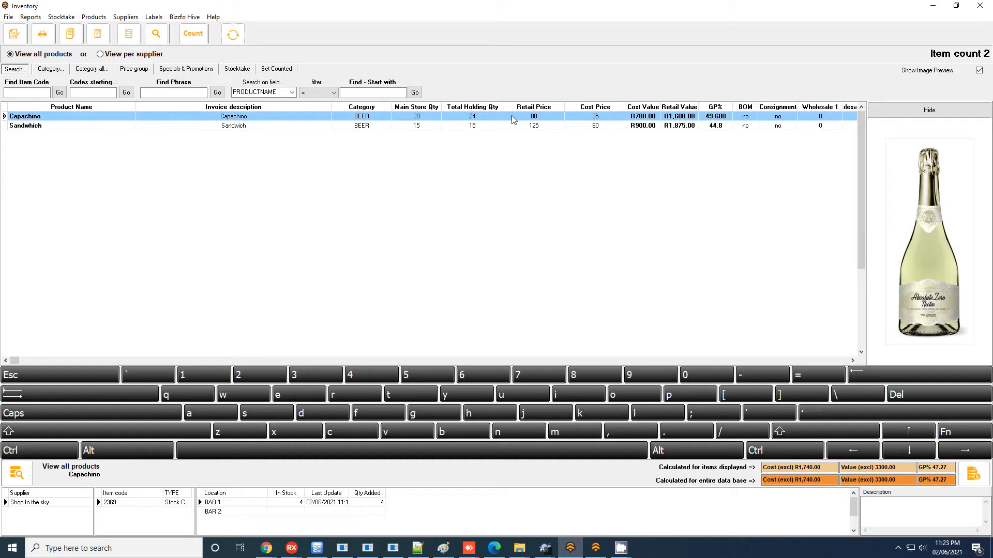
View the stocktake sheet from the inventory, and return to the main stock menu
left_click(236, 68)
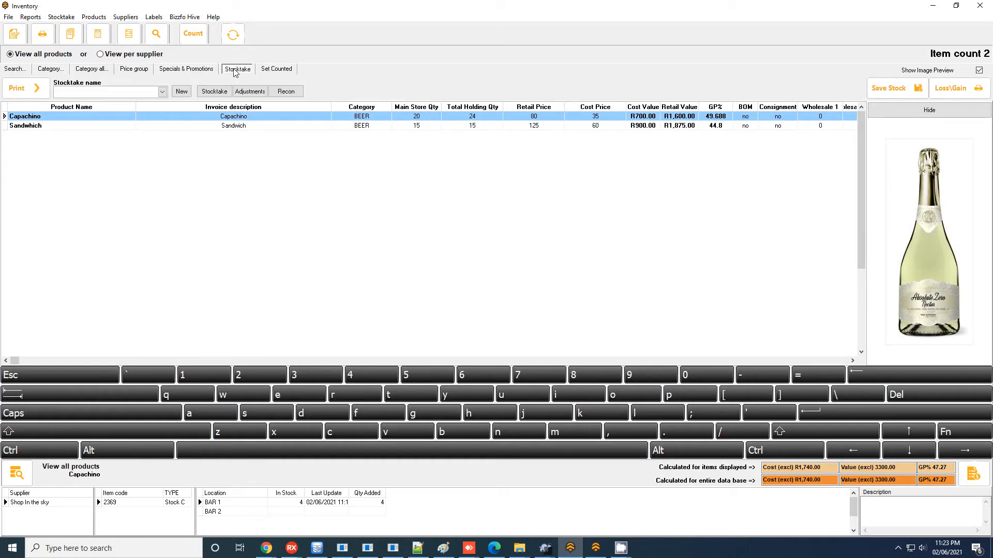
left_click(223, 95)
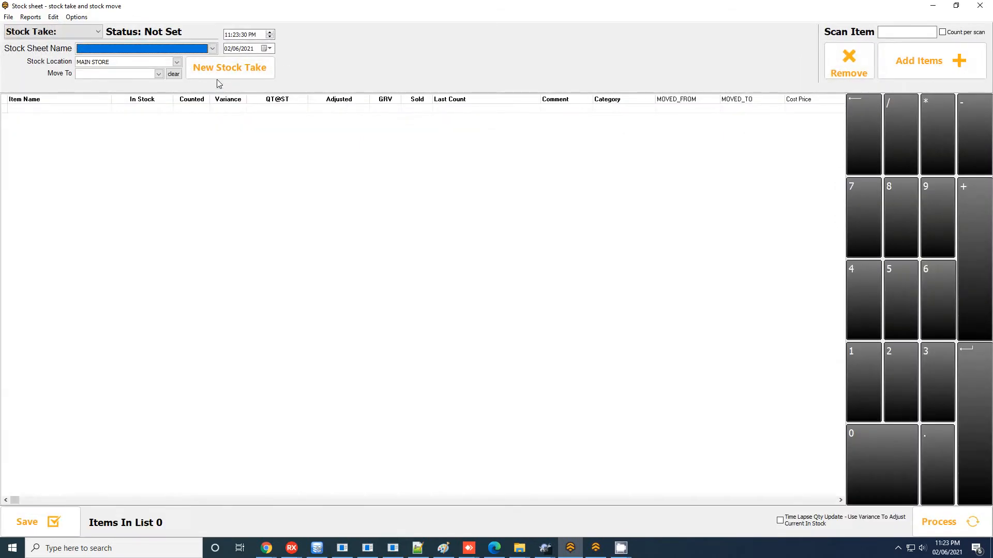
left_click(978, 6)
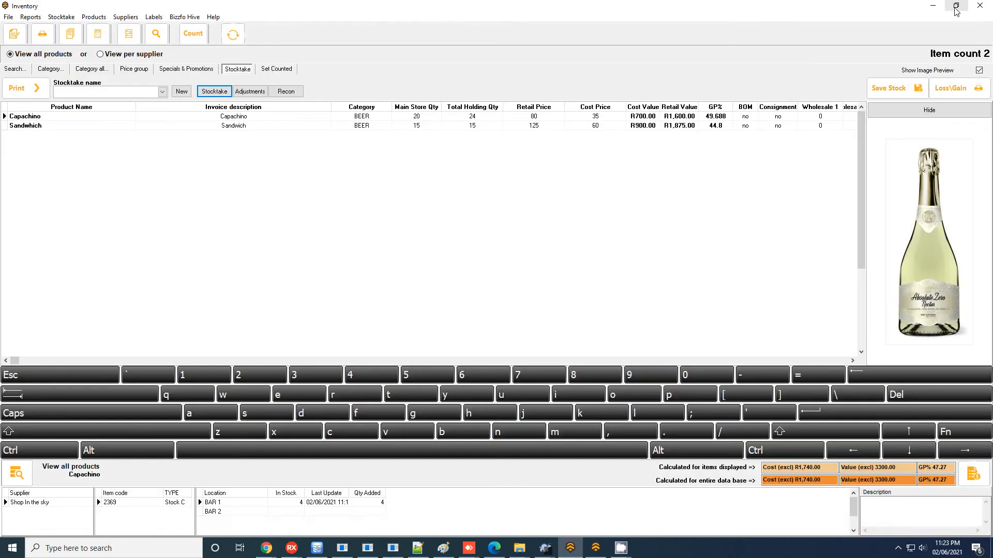
left_click(980, 6)
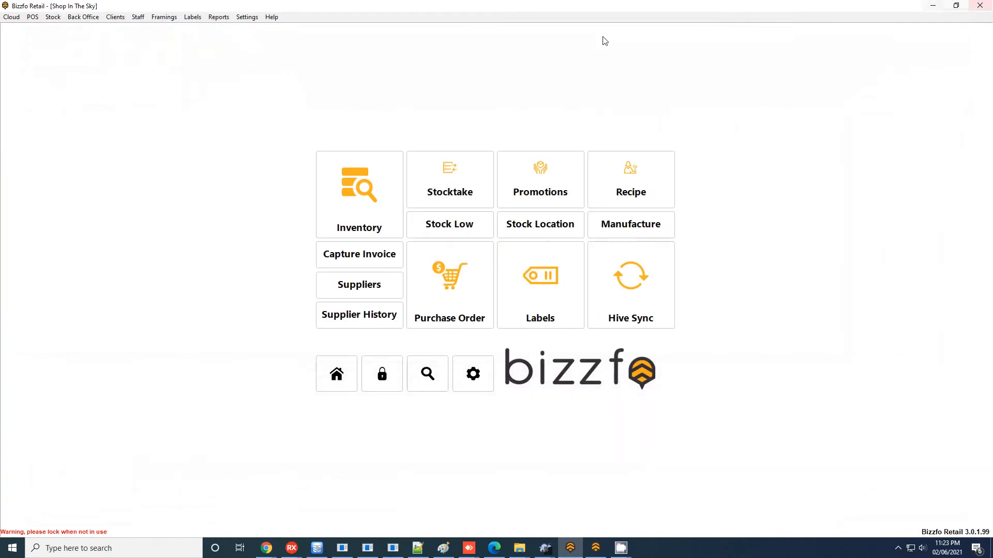
Create a new stocktake sheet with "Move TO Bar 2" in place of "Stock Take" in its name, leaving the note blank
left_click(463, 202)
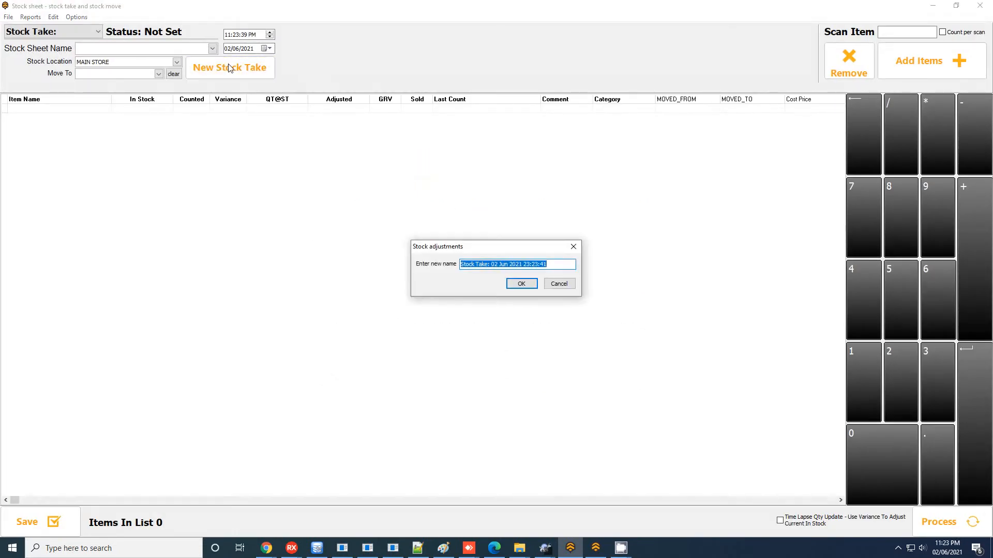
key("Home")
key("Delete")
key("Delete")
key("Delete")
key("Delete")
key("Delete")
key("Delete")
key("Delete")
key("Delete")
key("Delete")
key("Delete")
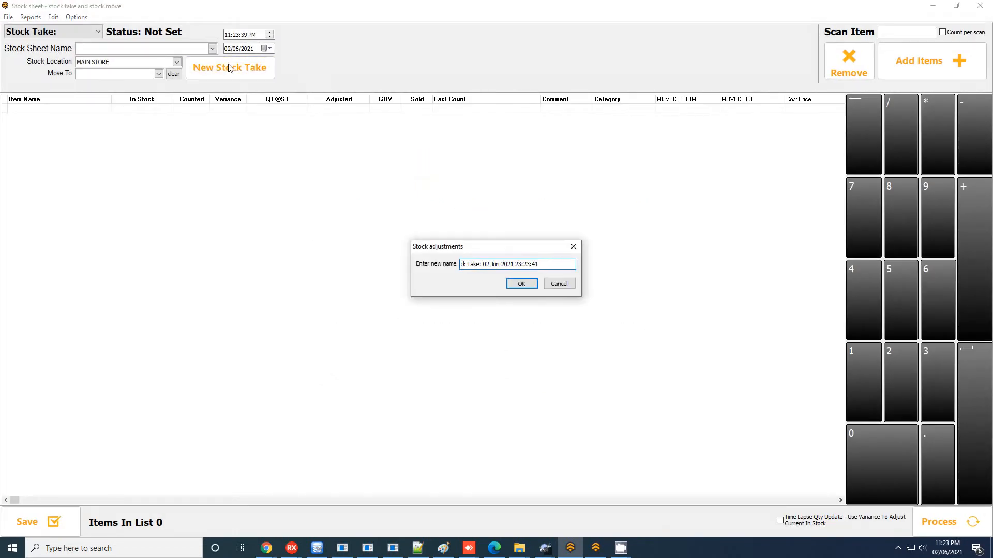
type("Move TO Bar 2")
left_click(514, 281)
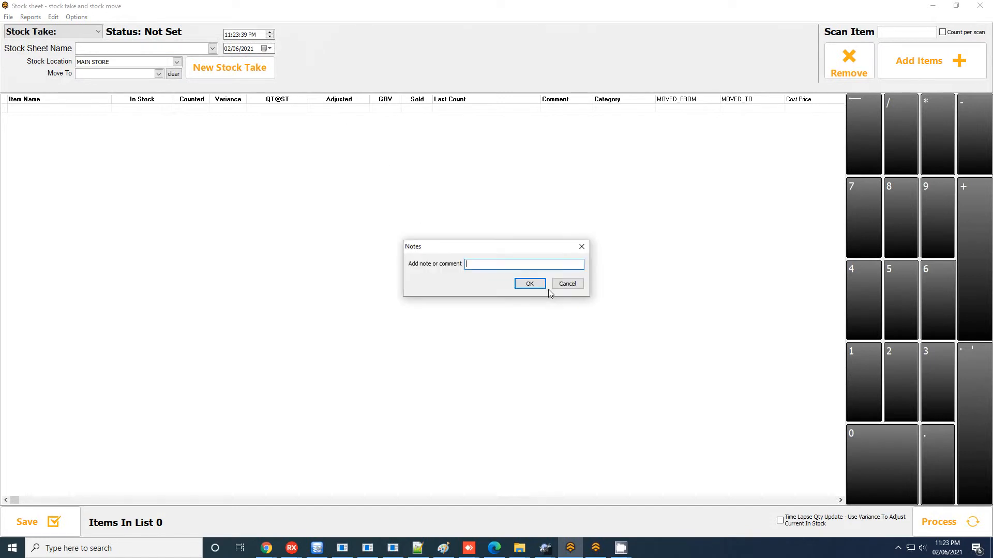
left_click(530, 283)
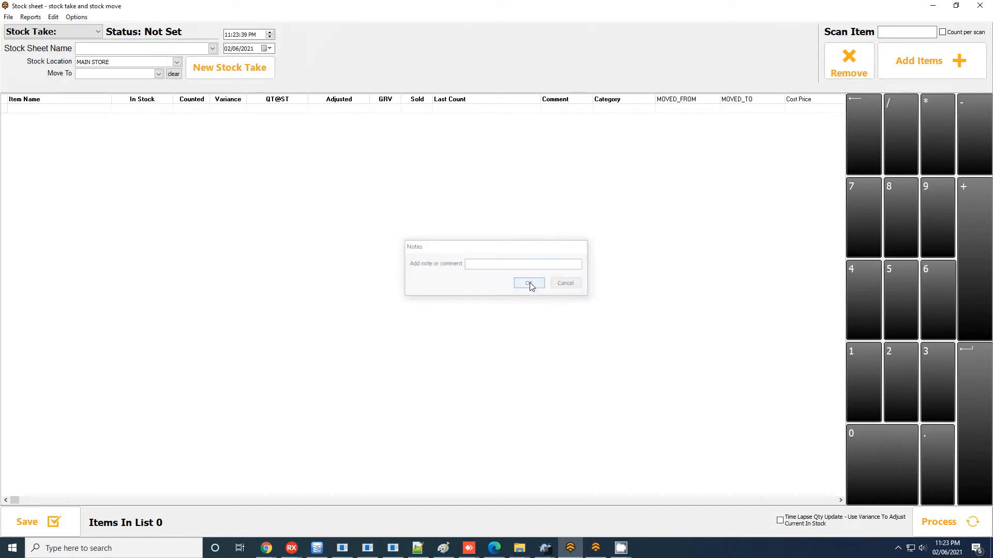
Set the sheet's stock location to MAIN STORE and its move destination to BAR 2
left_click(109, 64)
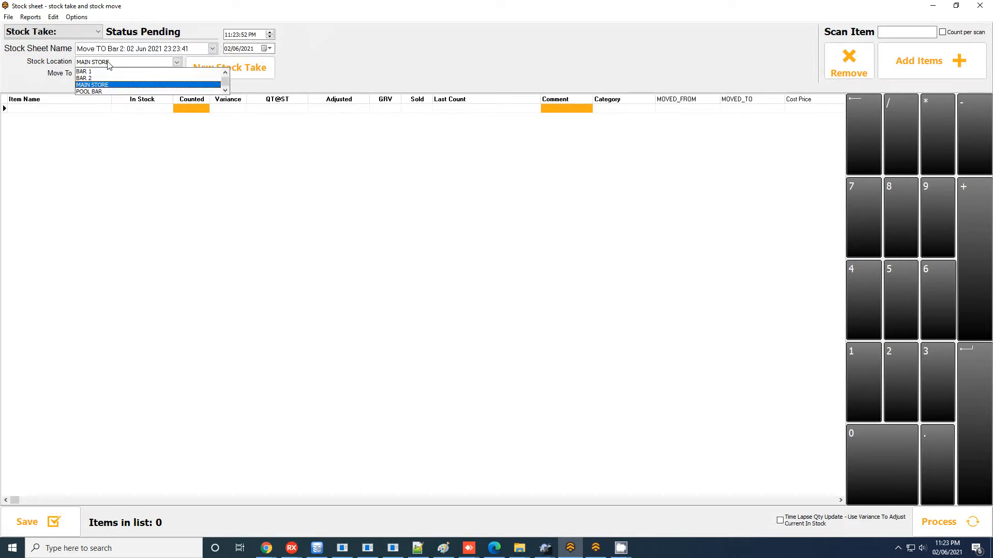
left_click(93, 84)
left_click(125, 73)
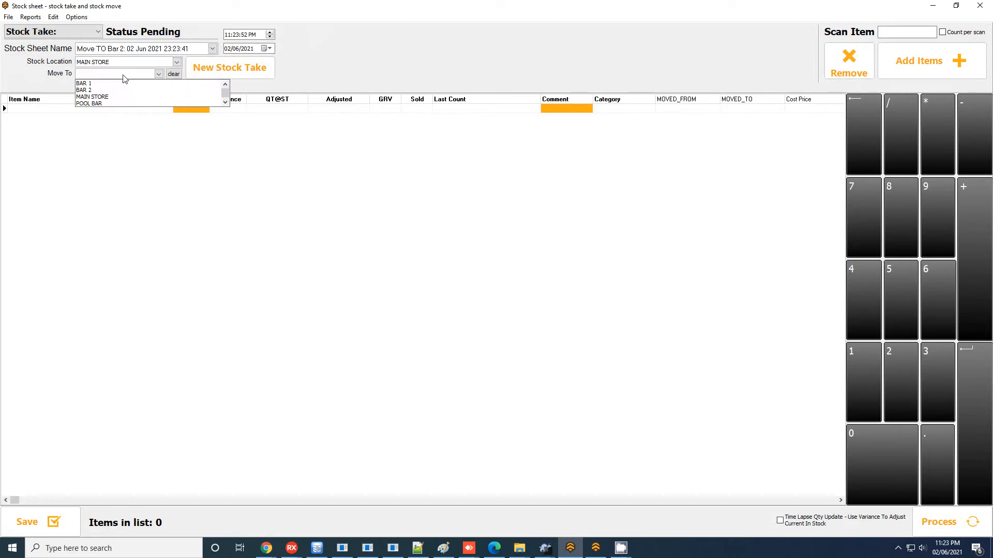
left_click(100, 90)
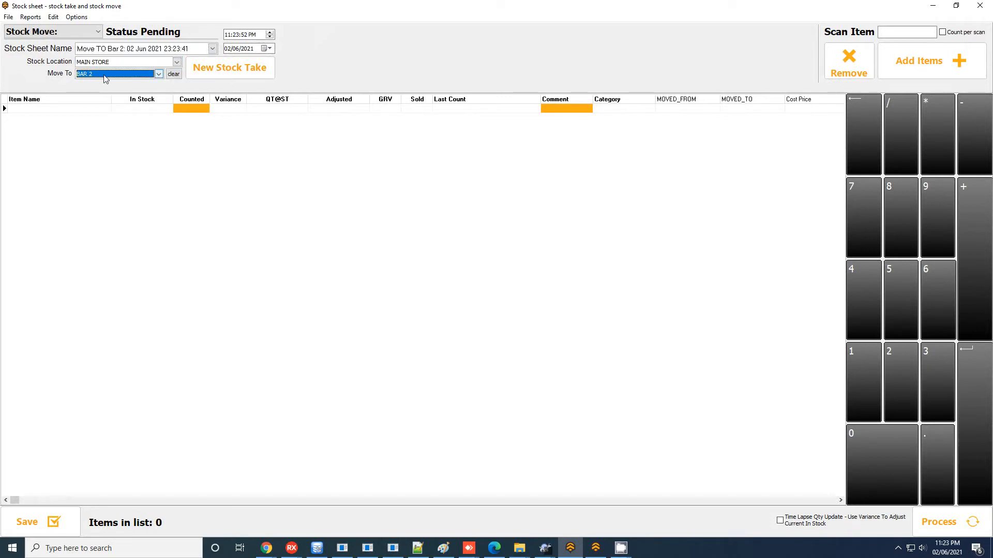
Add Capachino to the stock move sheet and close the product search
left_click(964, 70)
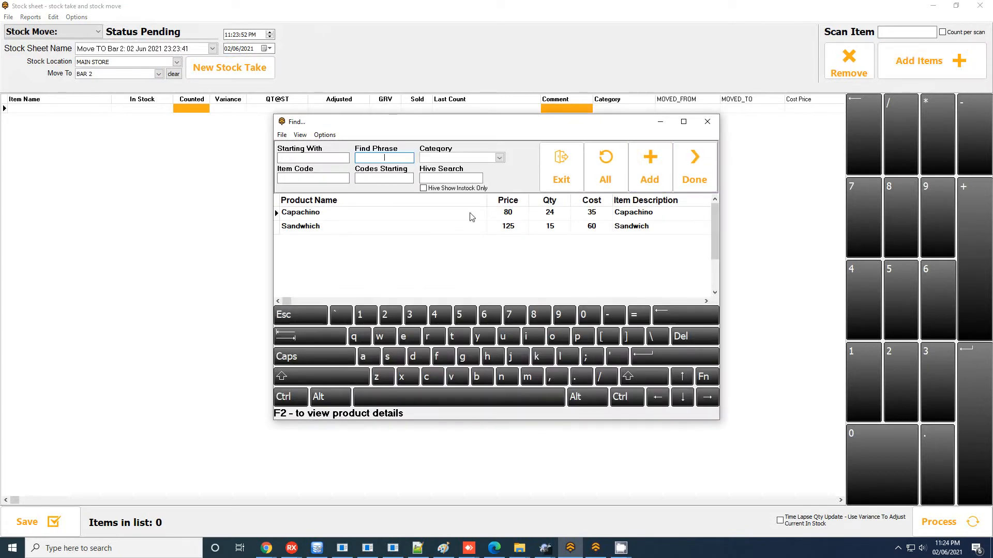
left_click(470, 214)
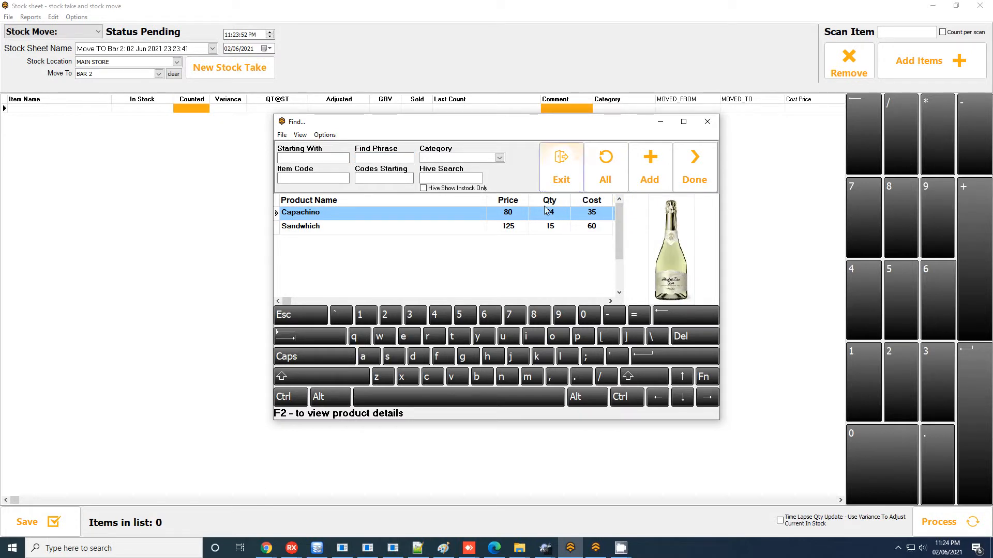
left_click(650, 166)
left_click(527, 288)
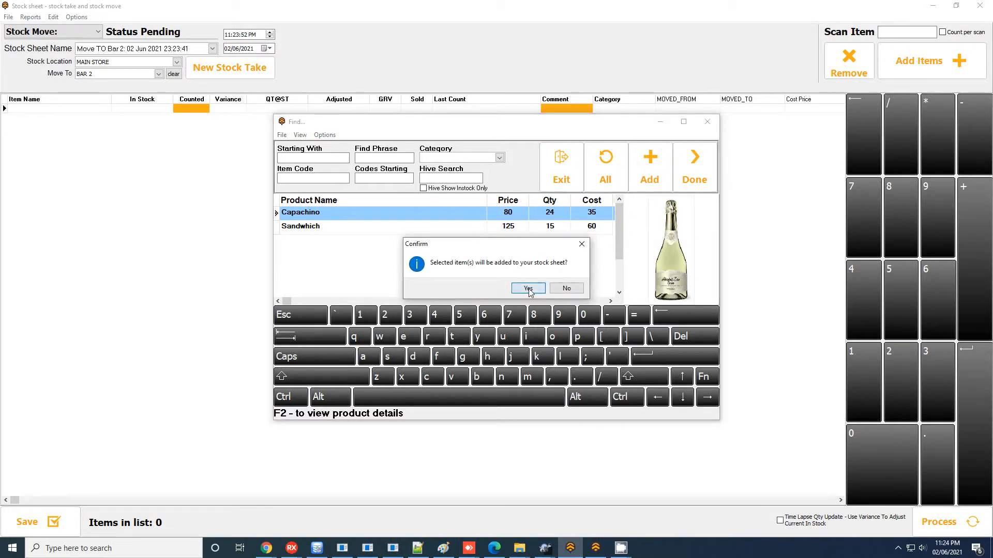
left_click(695, 165)
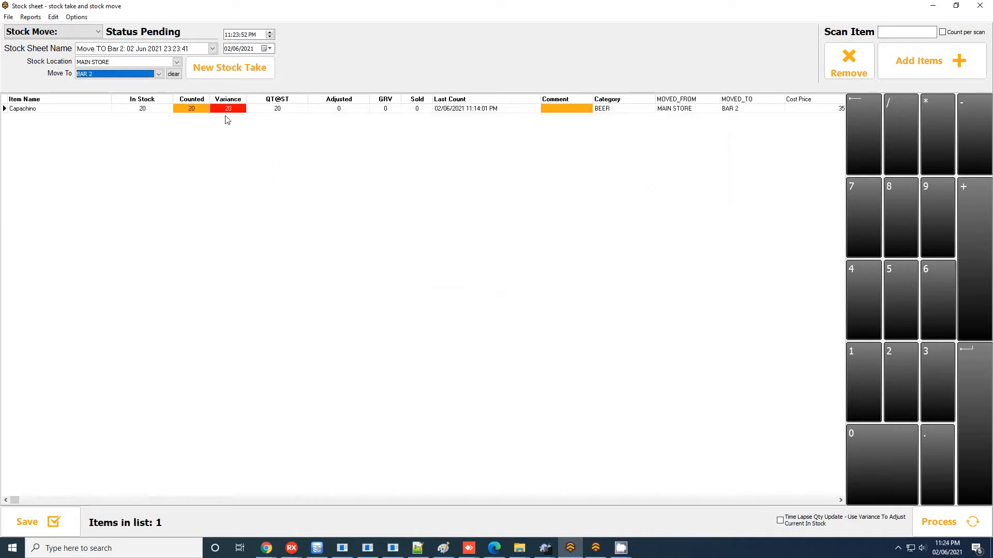
Set the counted quantity of Capachino on the move sheet to 2
left_click(191, 110)
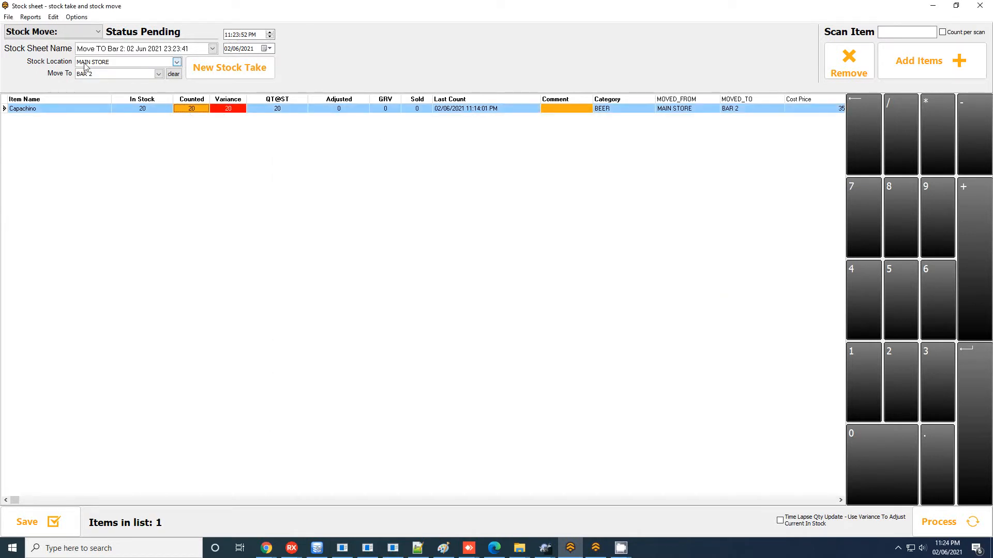
left_click(196, 108)
key("Return")
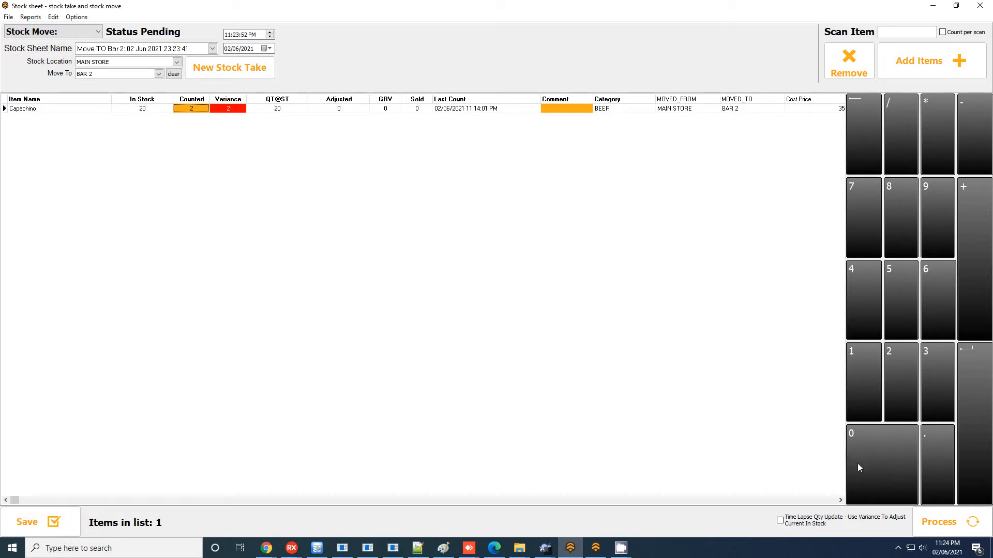
Process the stock move to BAR 2 without emailing the report summary, and acknowledge the report export
left_click(920, 535)
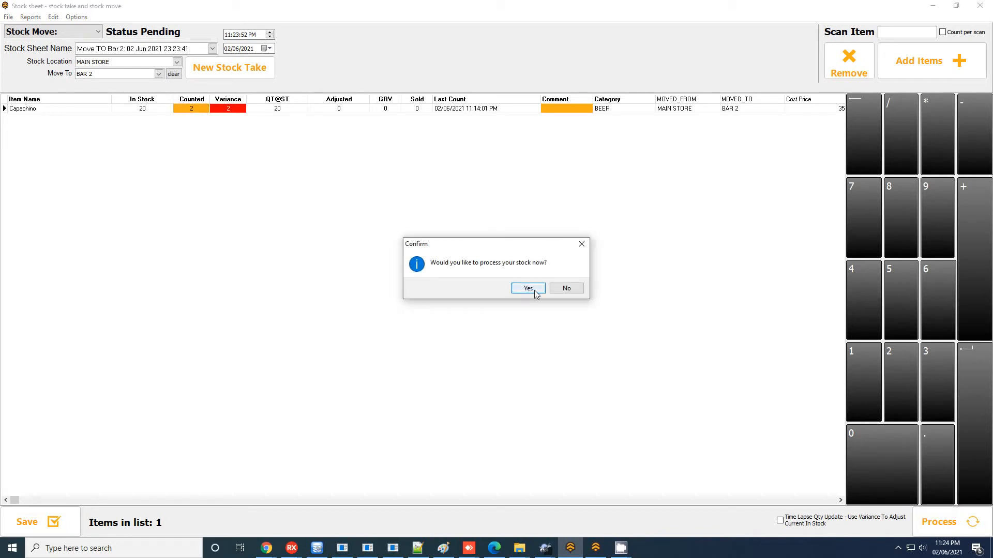
left_click(534, 291)
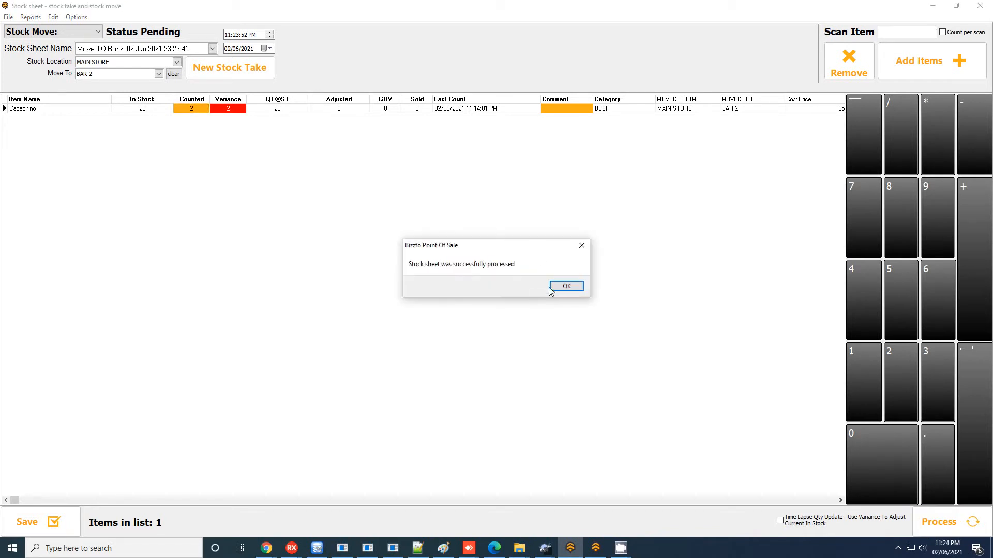
left_click(566, 288)
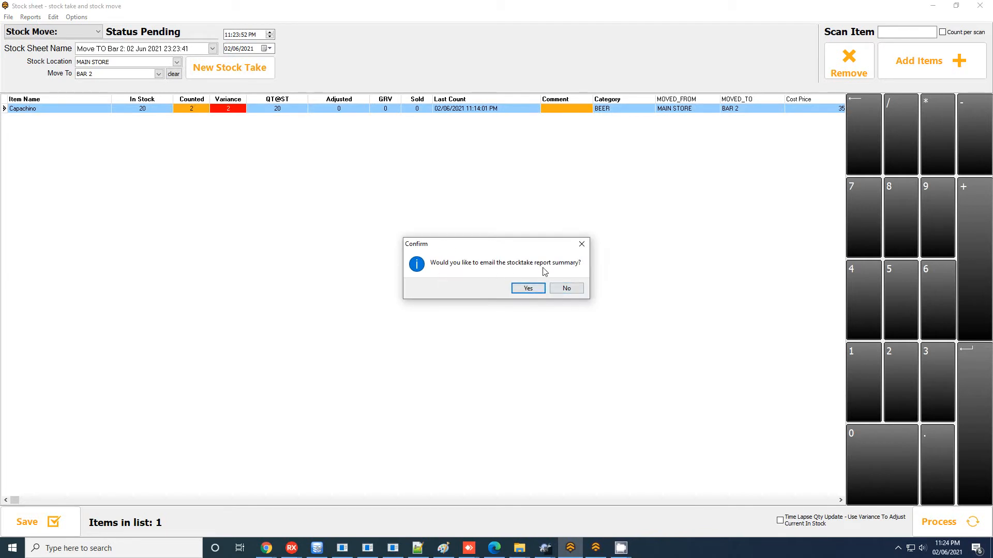
left_click(572, 291)
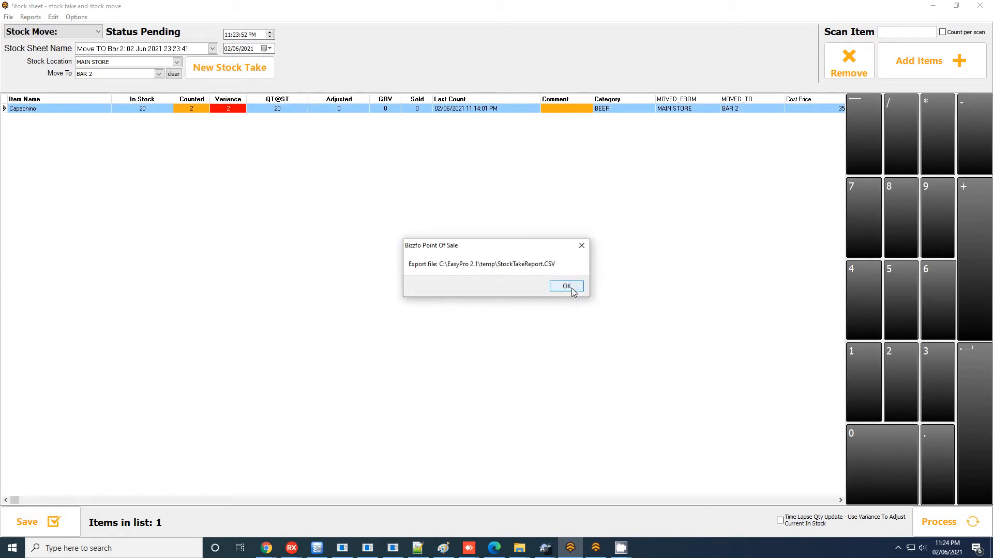
left_click(566, 286)
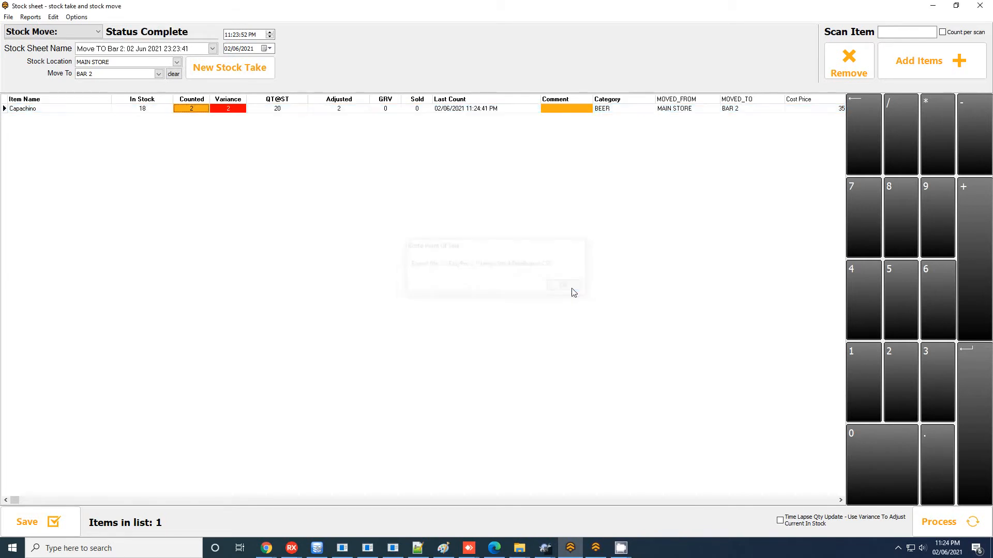
Preview the stock take form for Capachino, and close the preview and the stock sheet options
left_click(35, 18)
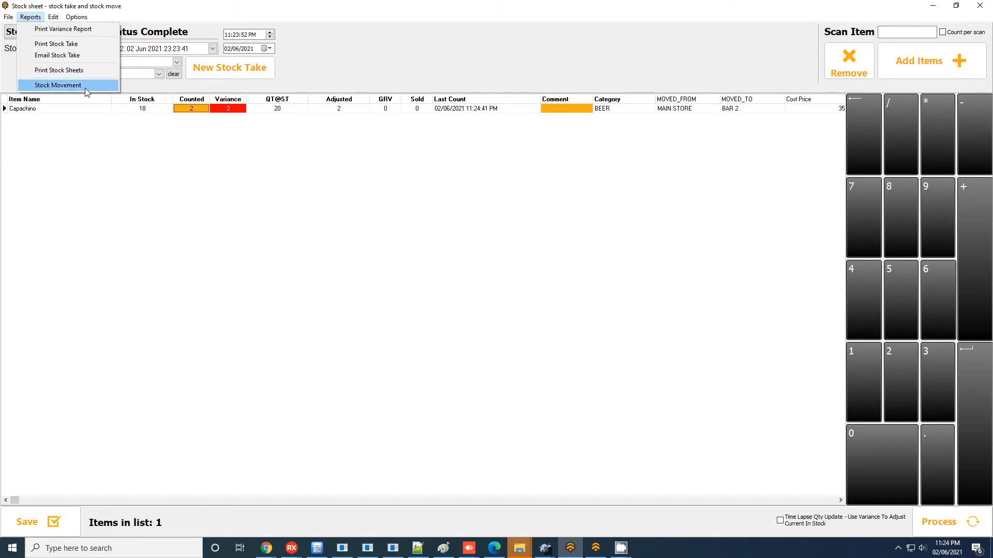
left_click(81, 73)
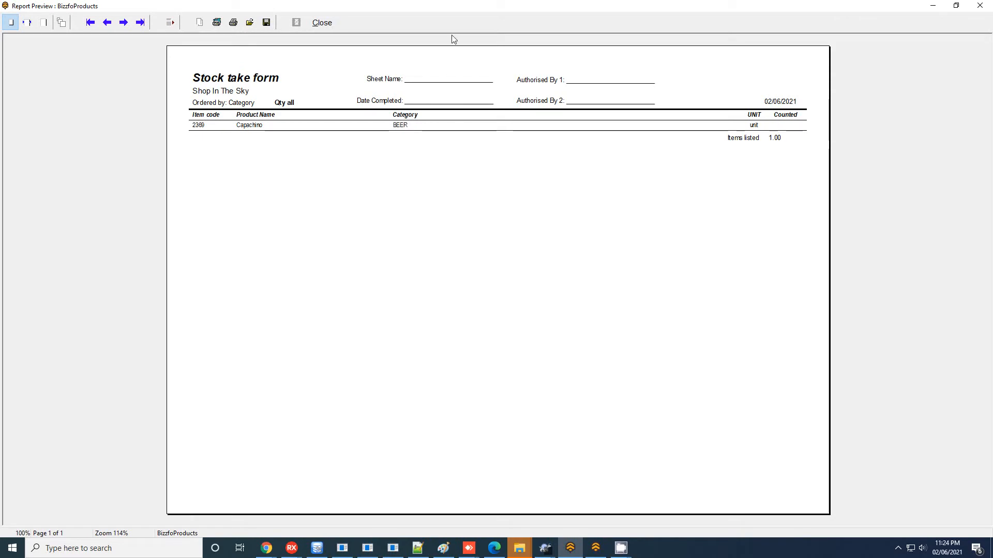
left_click(322, 22)
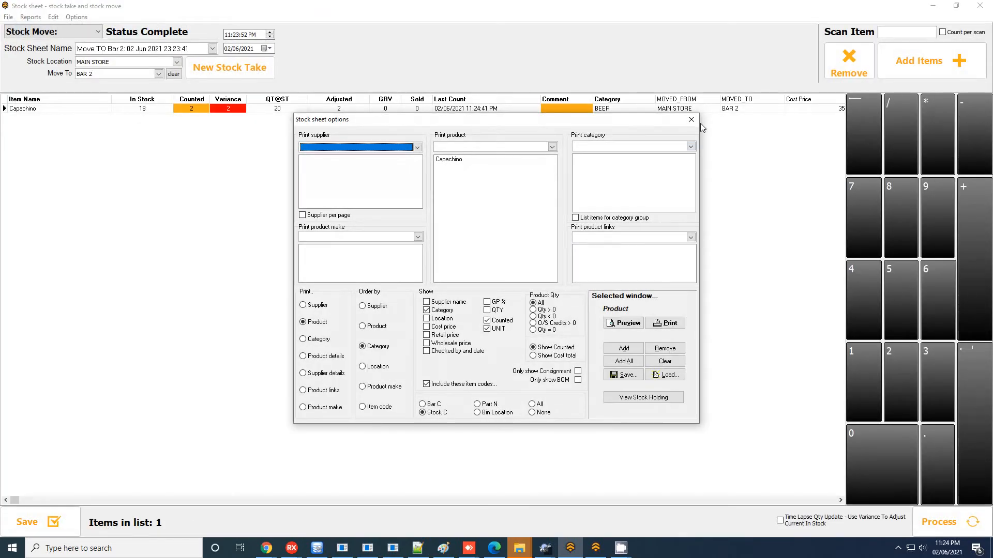
left_click(693, 120)
Review the stock movement record of the "Move TO Bar 2" sheet, and return to the main stock menu
left_click(30, 17)
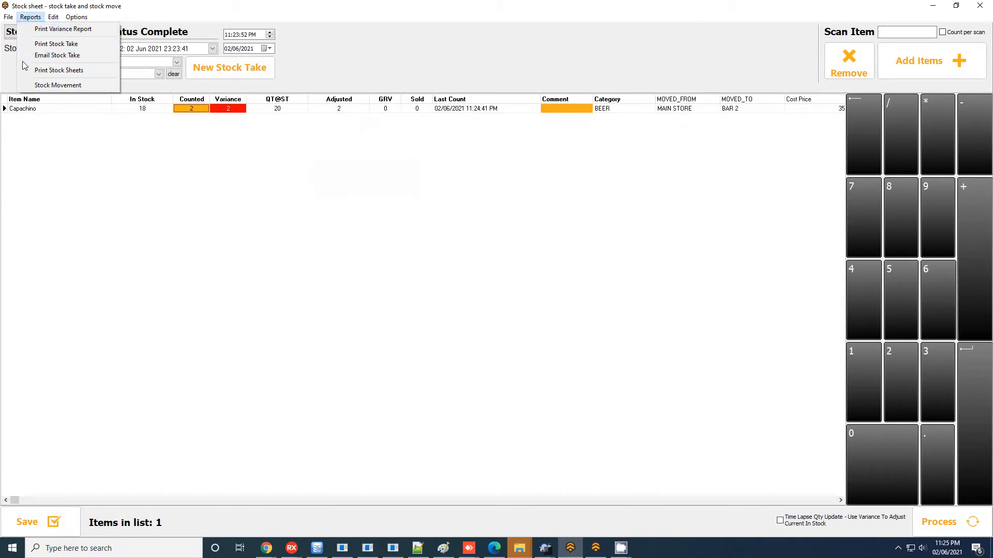
left_click(24, 33)
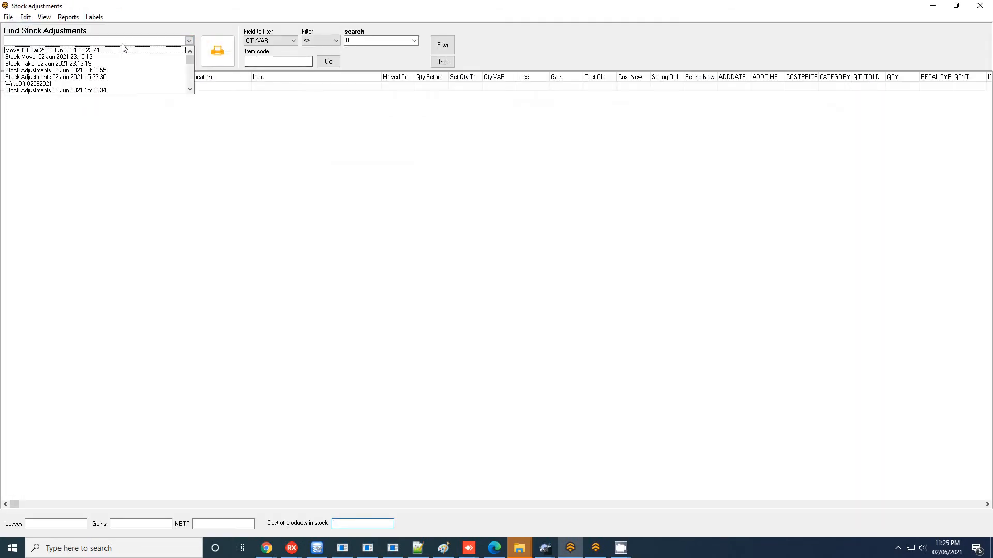
left_click(89, 52)
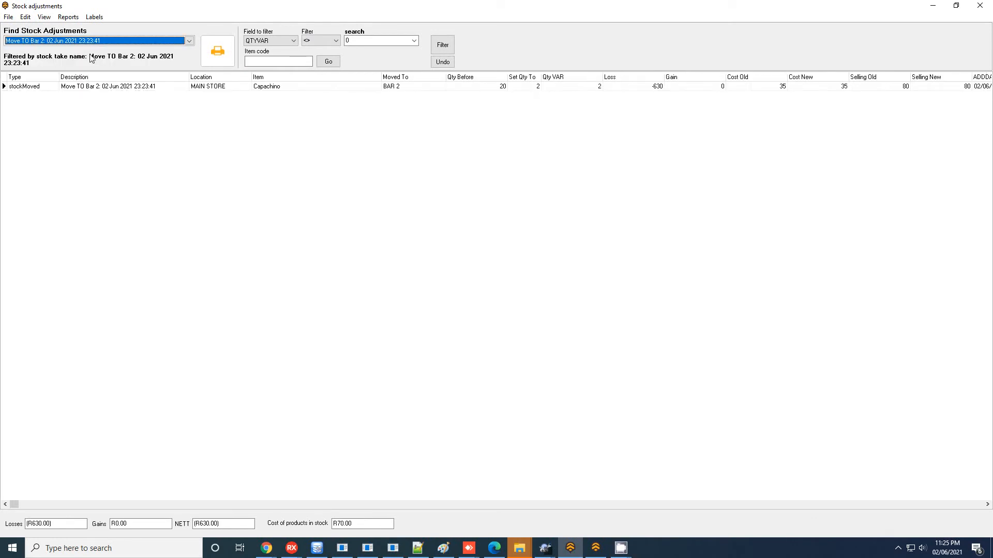
left_click(502, 89)
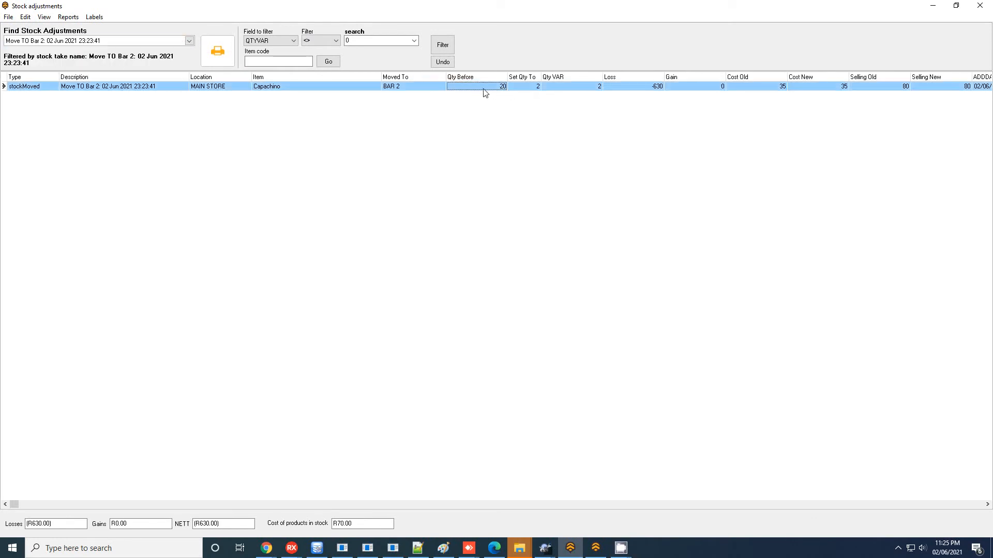
left_click(979, 5)
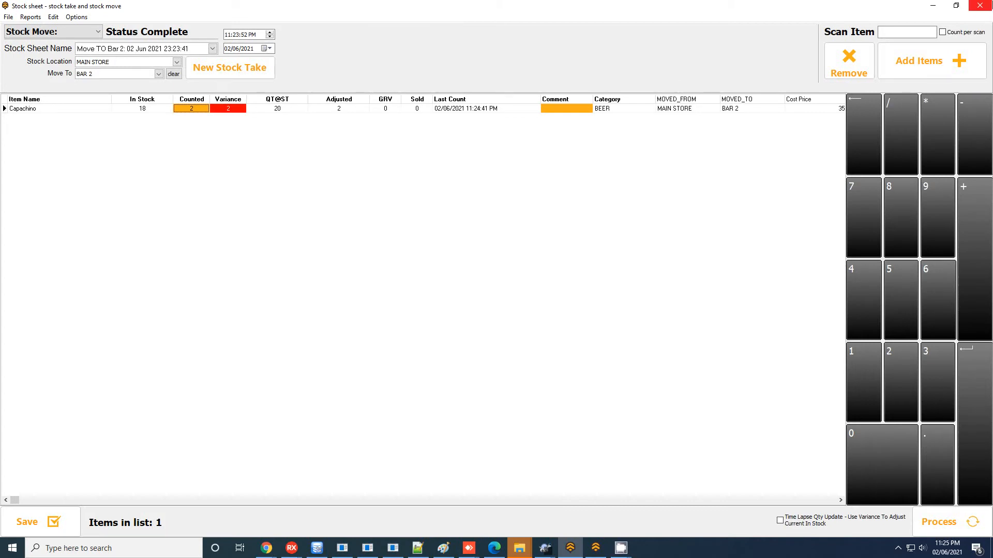
left_click(980, 6)
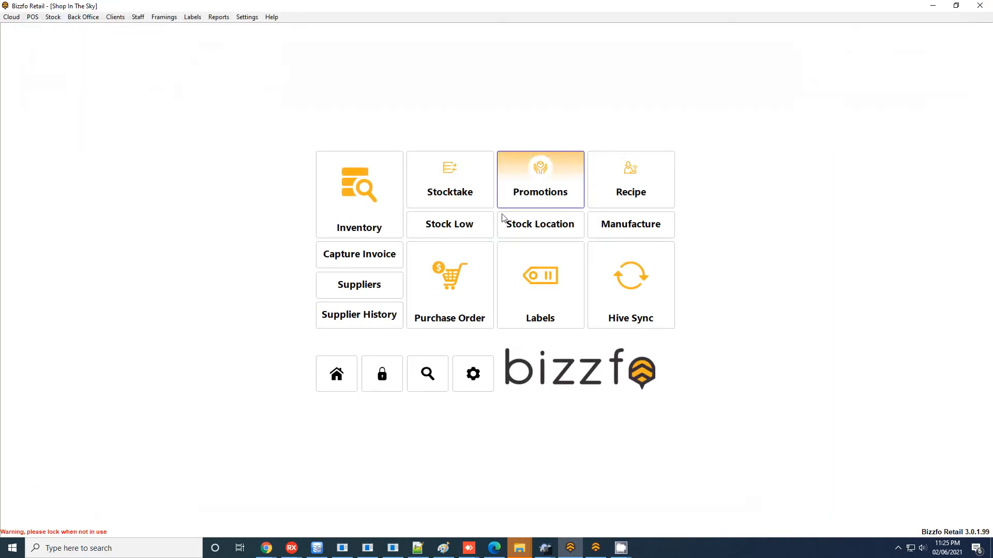
Examine Capachino's main store and total holding quantities in the inventory, along with its stock at BAR 1 and BAR 2
left_click(345, 225)
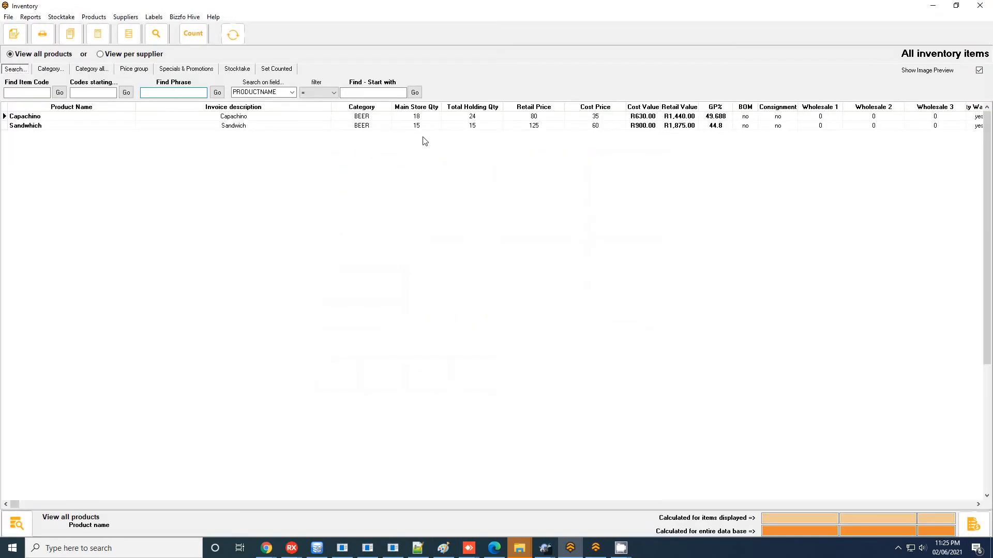
left_click(436, 119)
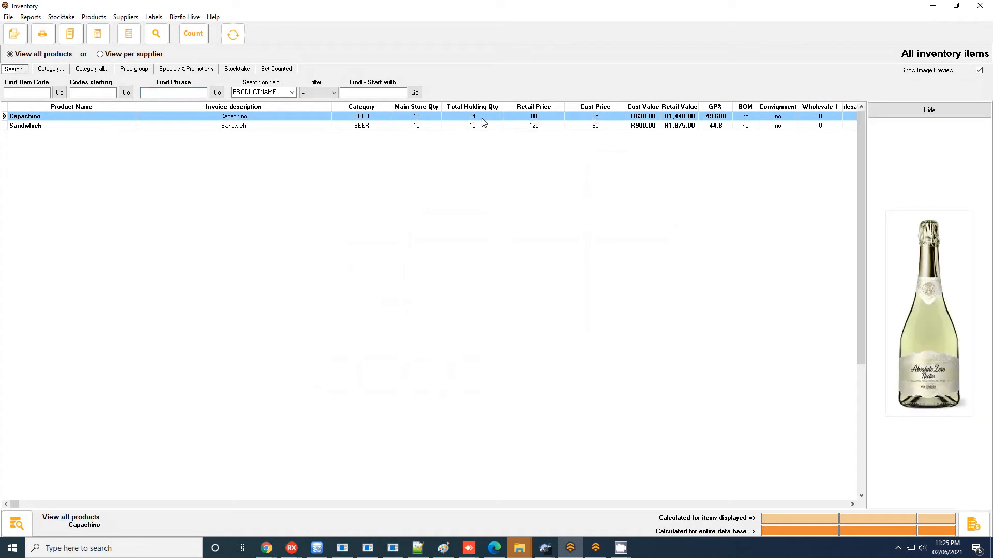
left_click(17, 526)
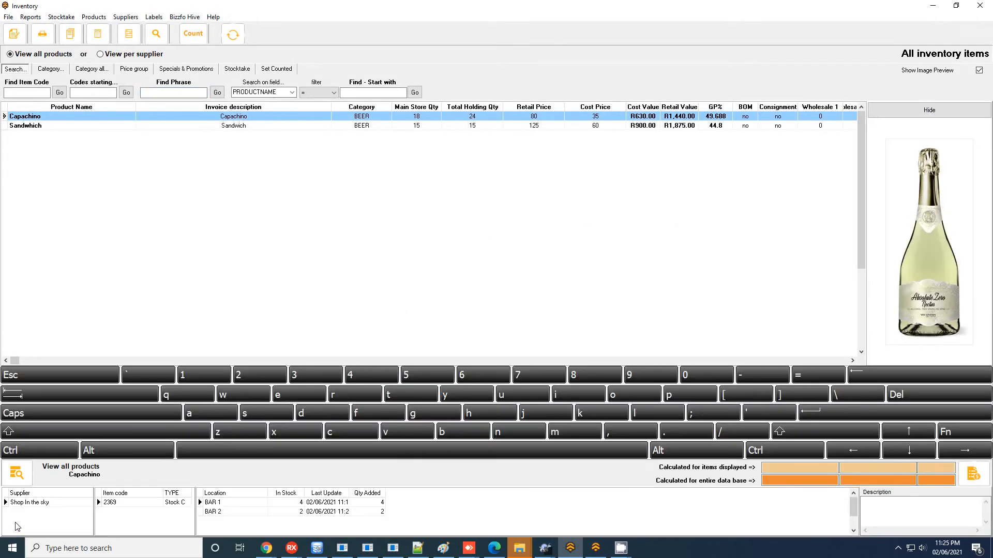
left_click(248, 504)
left_click(288, 504)
left_click(239, 514)
left_click(307, 514)
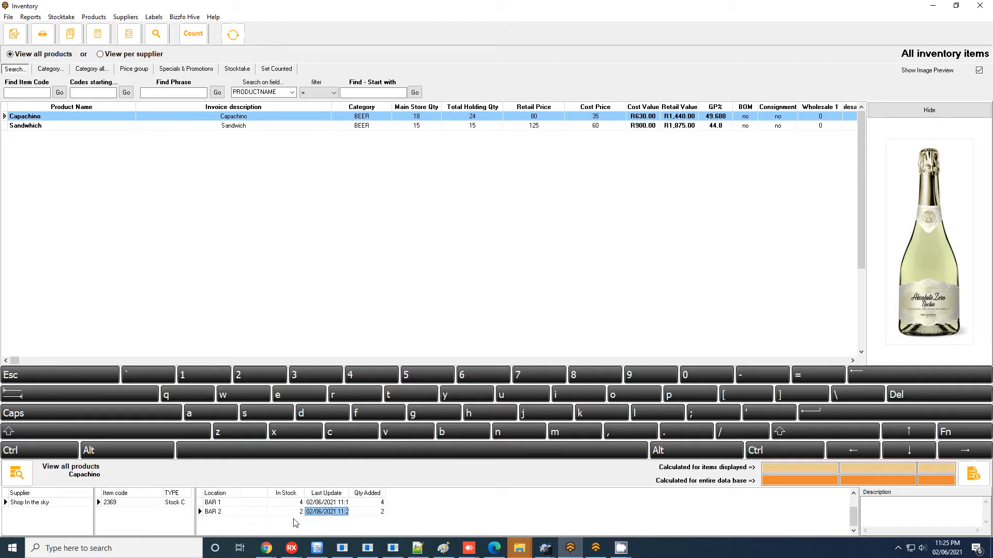
left_click(292, 513)
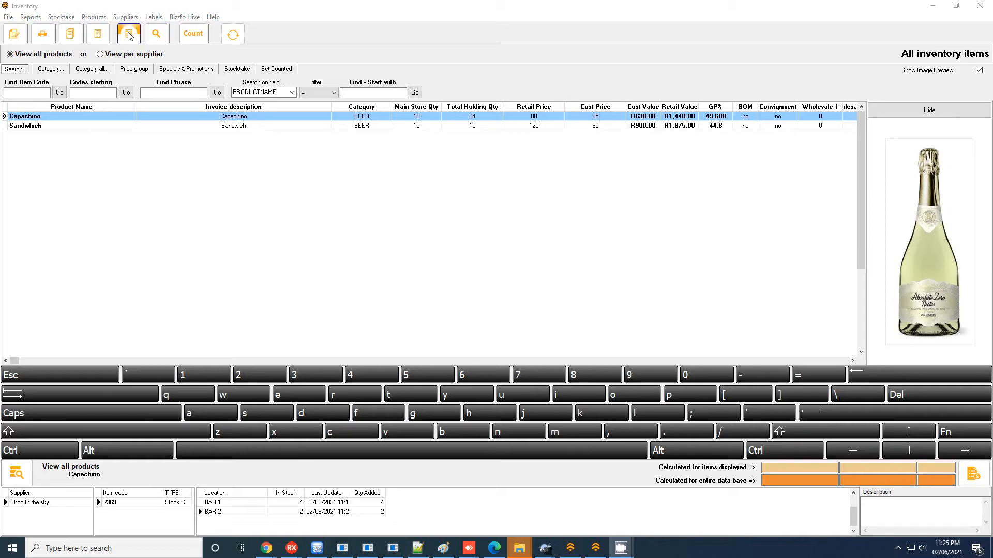
Open the product locations from Capachino's BAR 2 entry and preview the printable stock per location report
left_click(269, 512)
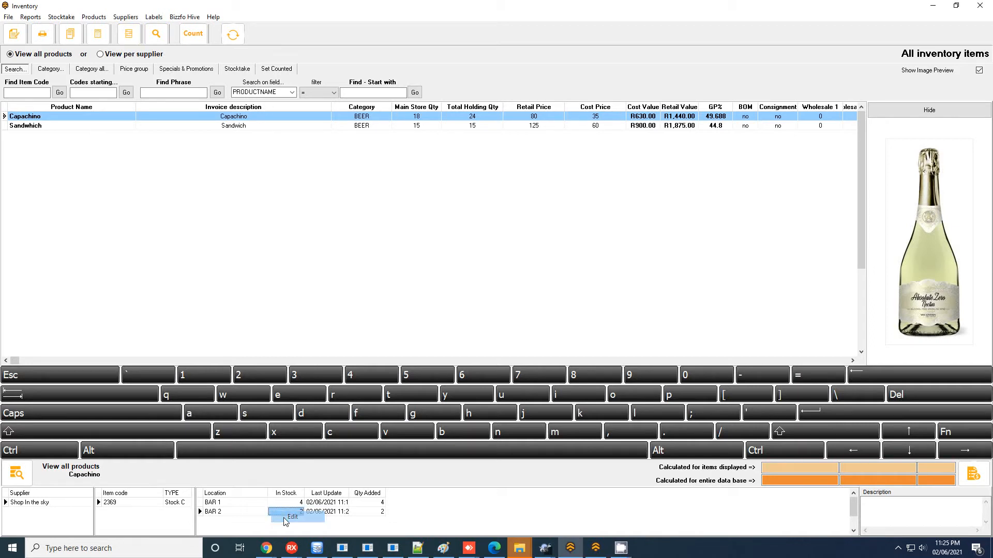
double_click(269, 511)
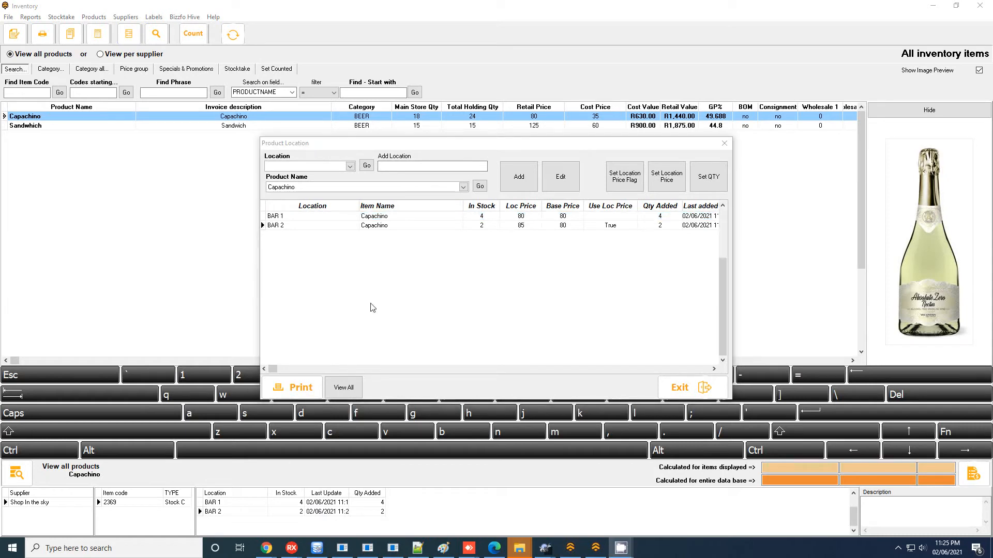
left_click(303, 389)
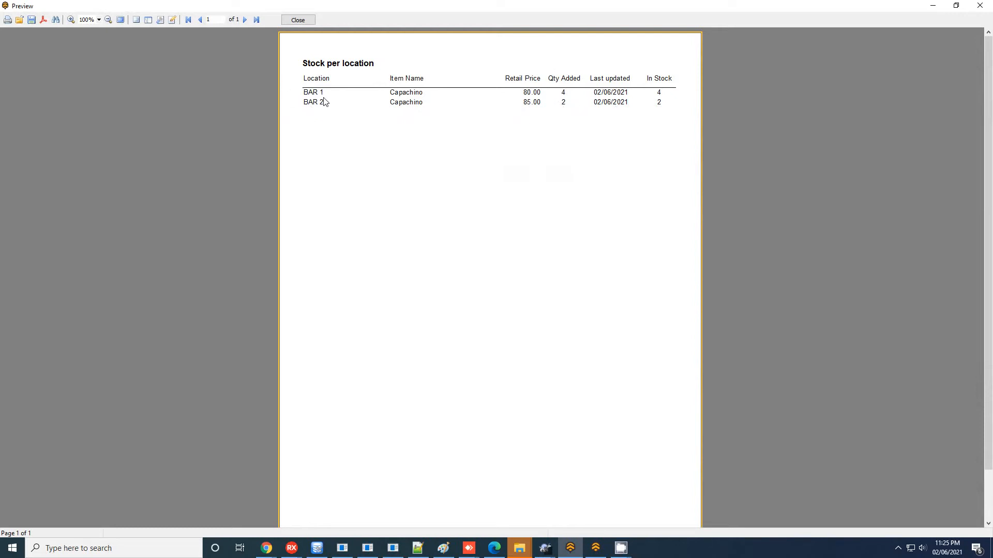
Close the stock per location report, the product locations and the inventory to return to the main stock menu
left_click(298, 20)
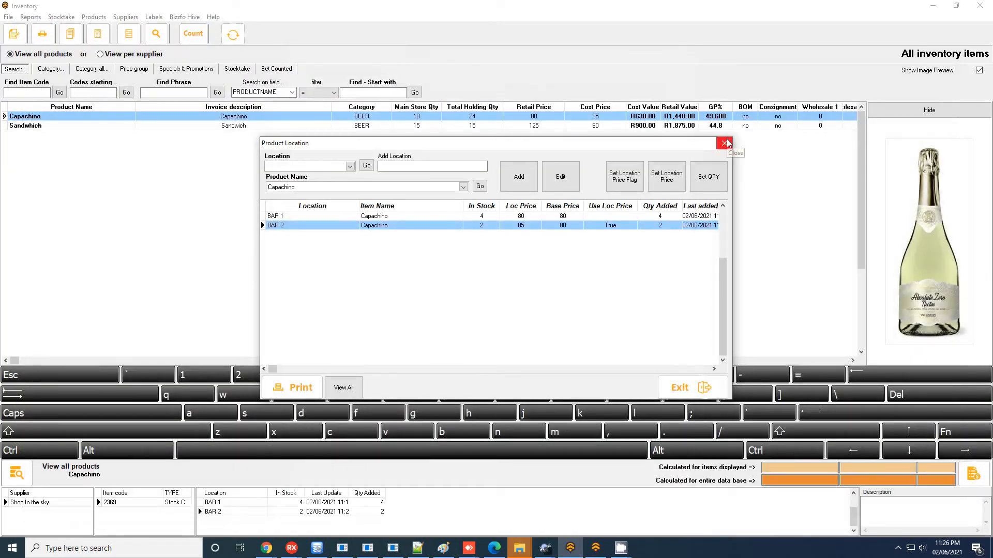
left_click(726, 142)
left_click(726, 143)
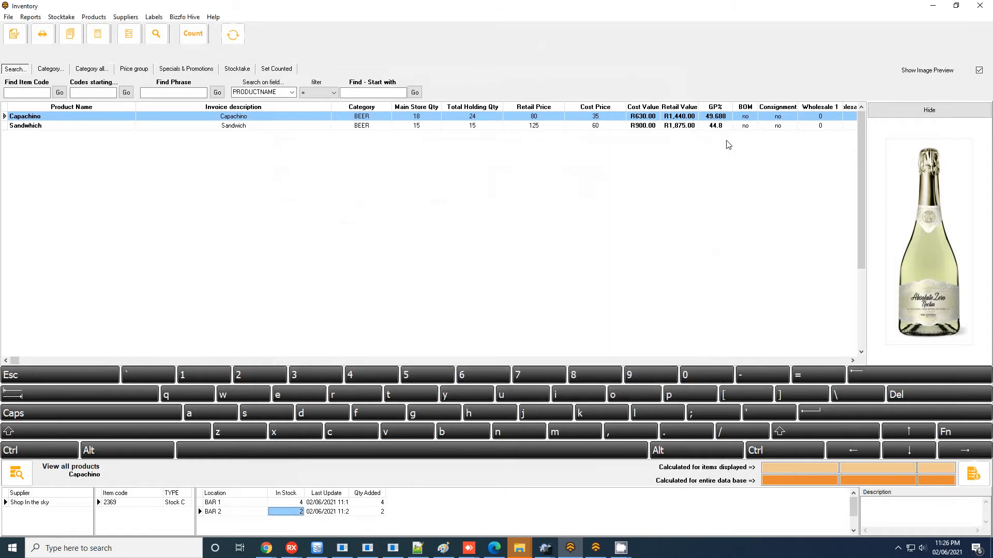
left_click(979, 5)
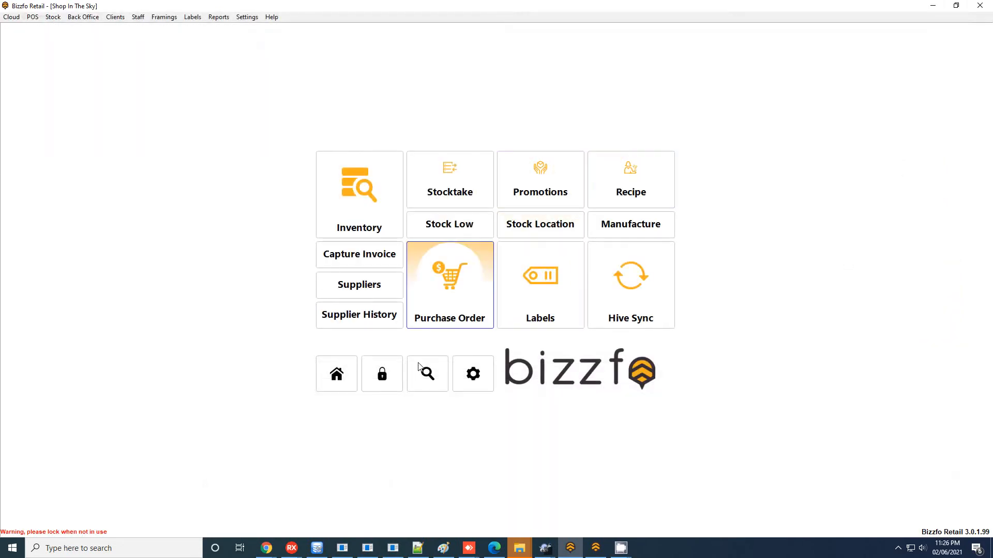
Set the location of cash drawer CDrawer01 to BAR 1 in the program's hardware options and save the options
left_click(481, 386)
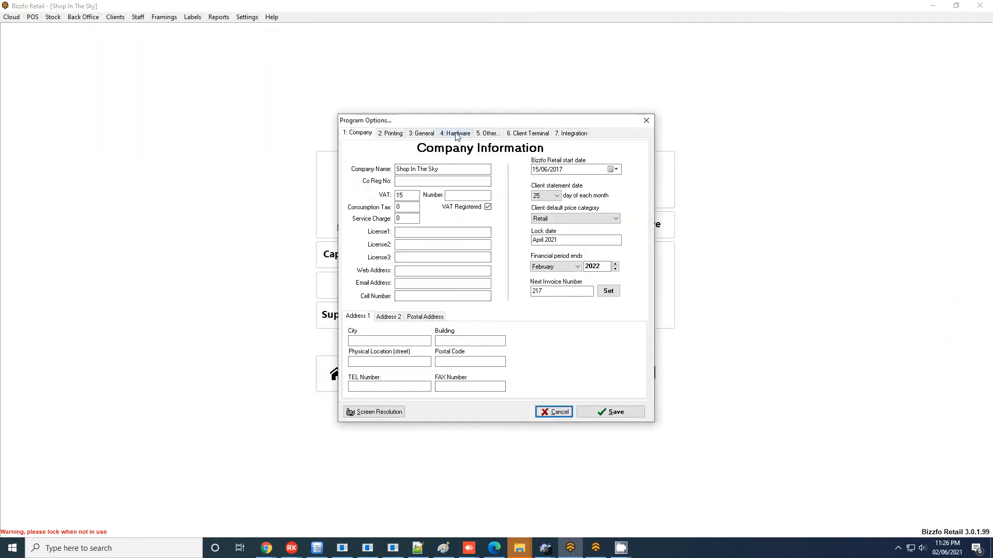
left_click(484, 134)
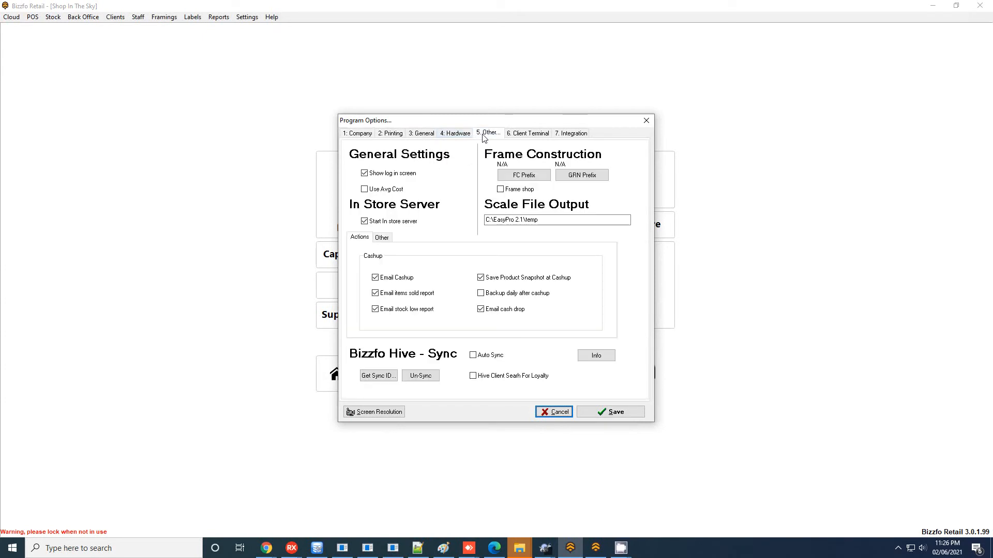
left_click(456, 134)
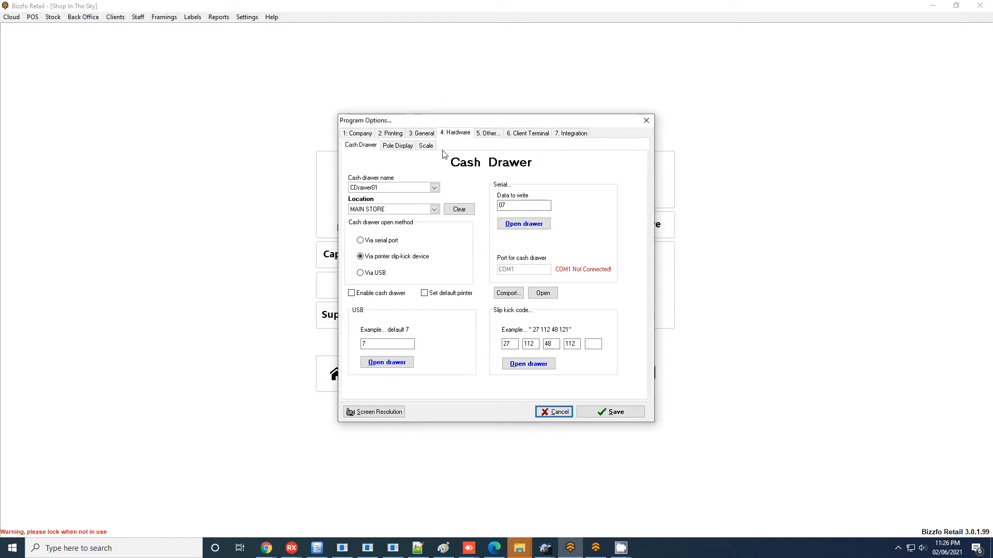
left_click(363, 210)
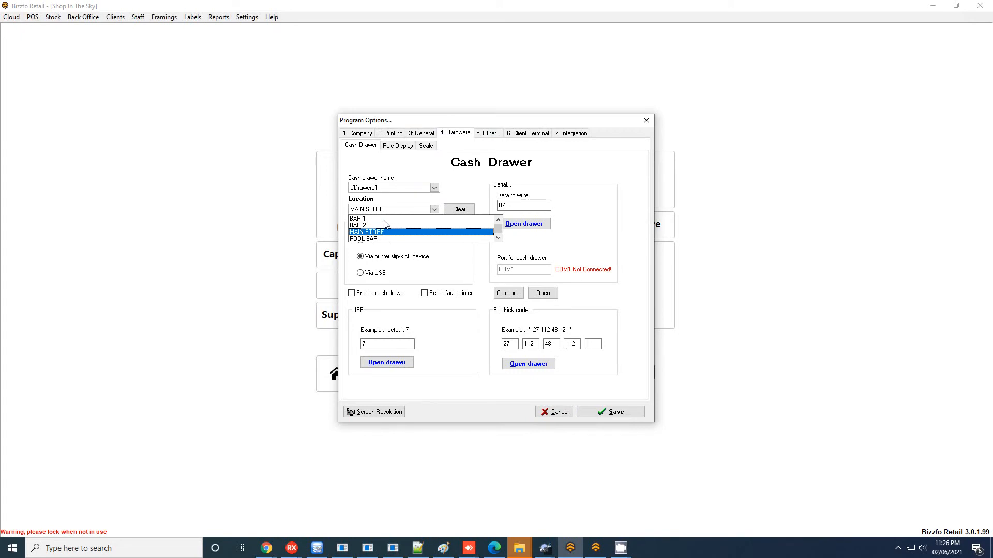
left_click(384, 219)
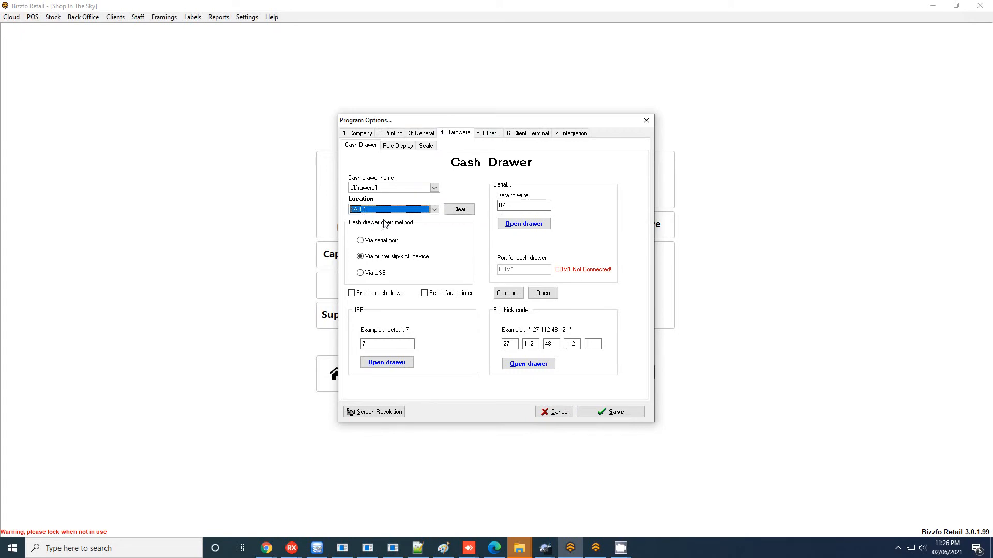
left_click(620, 414)
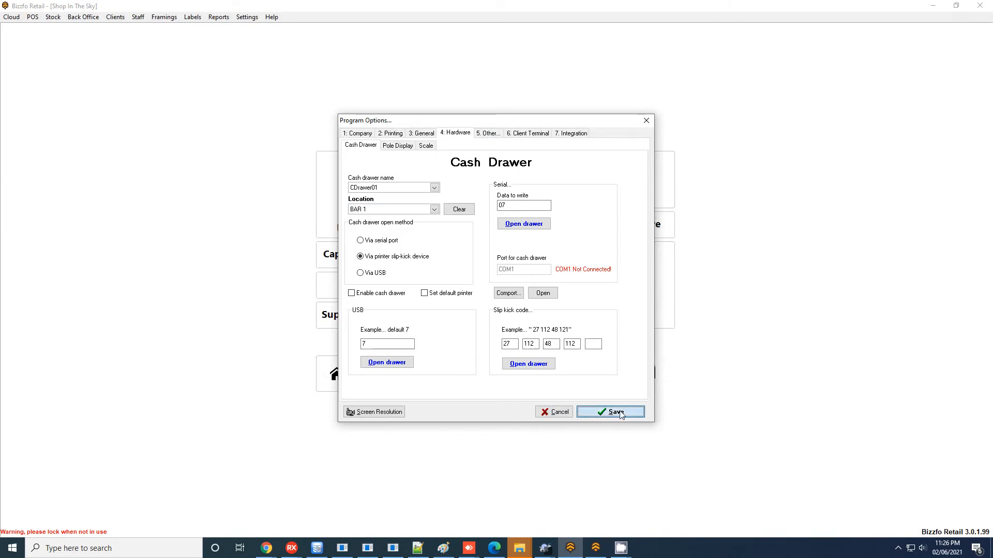
left_click(624, 412)
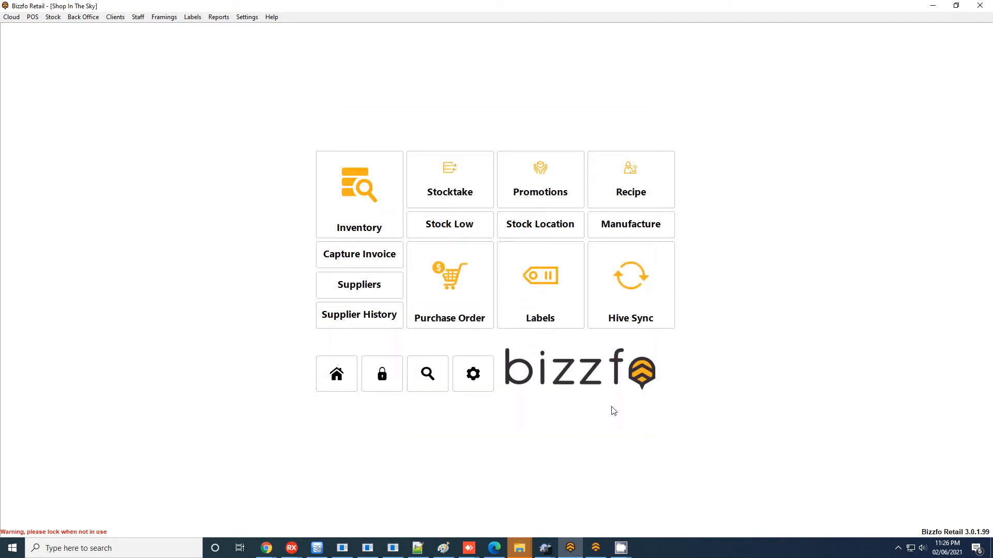
Return to the home menu and open the point of sale touch interface
left_click(335, 376)
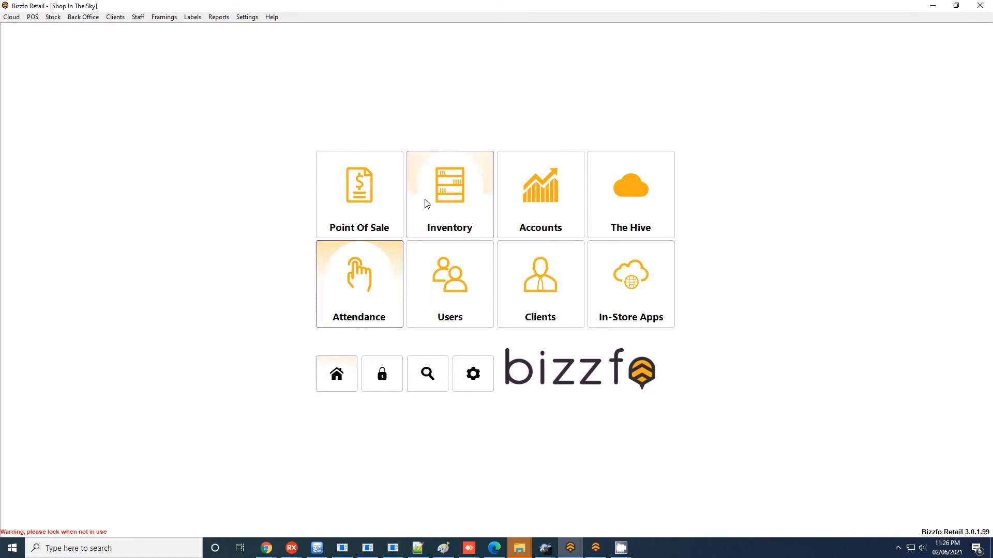
left_click(357, 197)
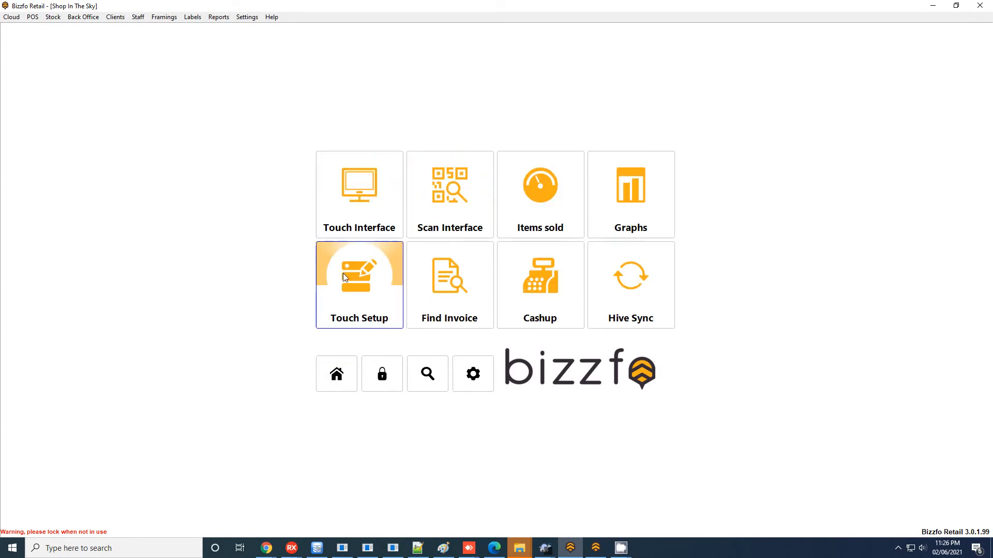
left_click(343, 187)
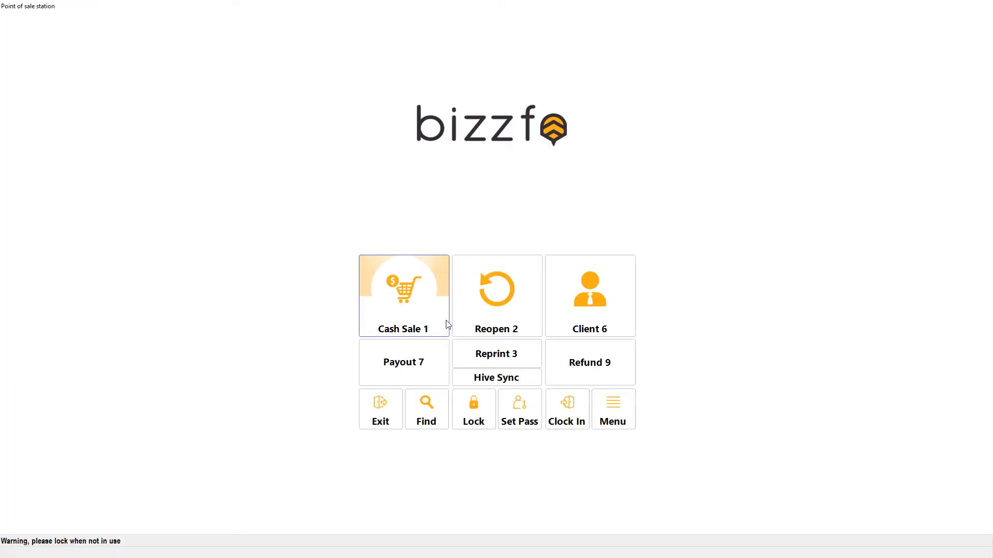
Check Capachino's price and quantity in the point of sale product finder, and close the finder
left_click(426, 413)
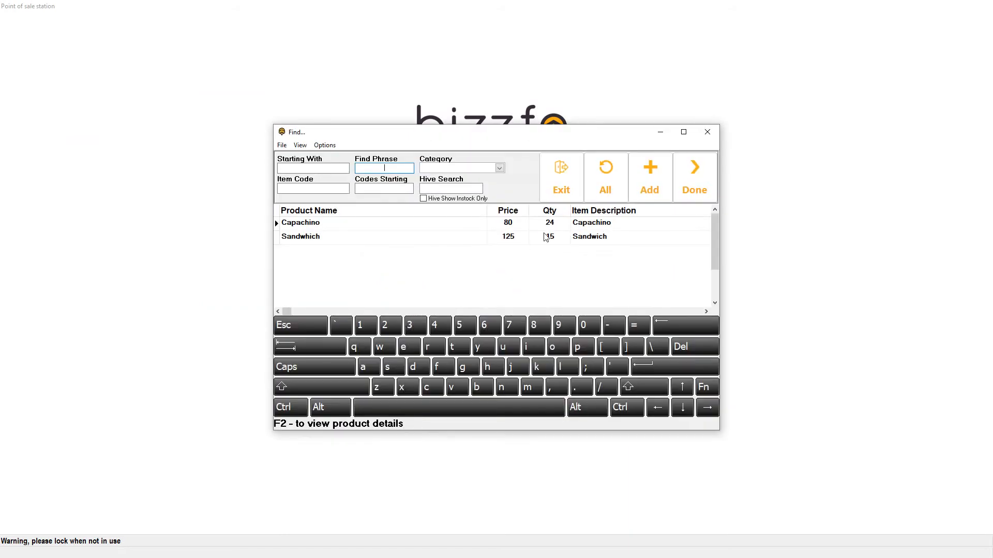
left_click(564, 224)
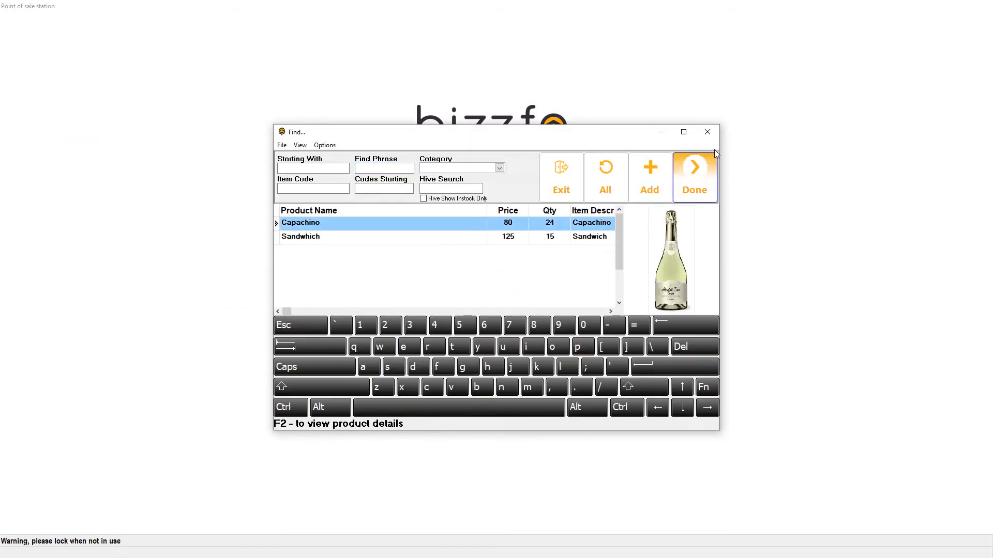
left_click(709, 133)
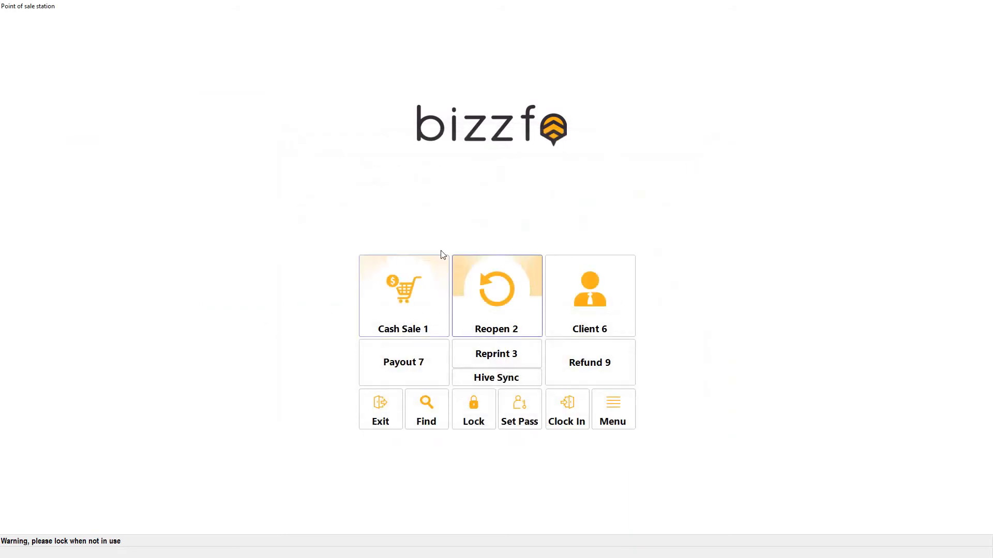
Start a cash sale and add two Capachino items from the Testing menu, each with the Take away option
left_click(427, 317)
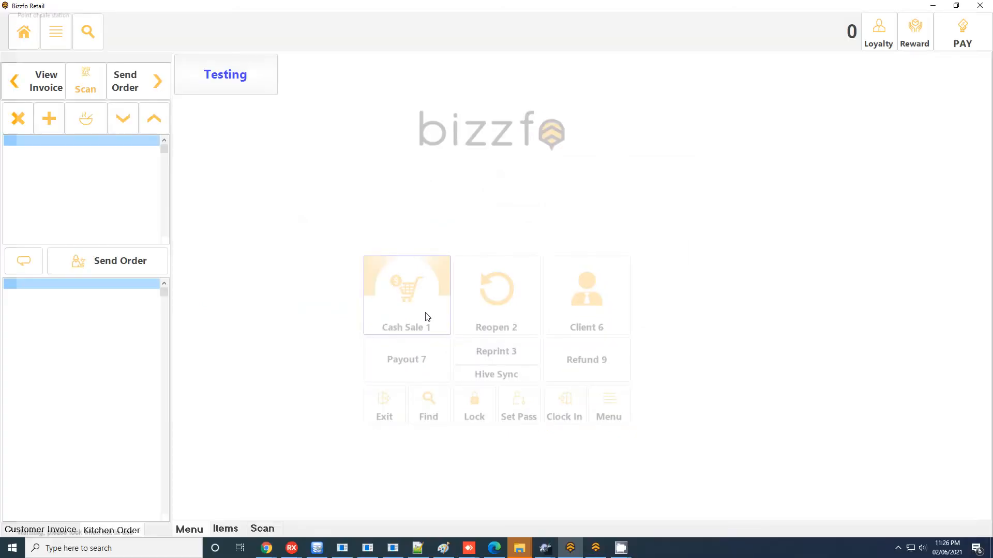
left_click(249, 73)
left_click(210, 65)
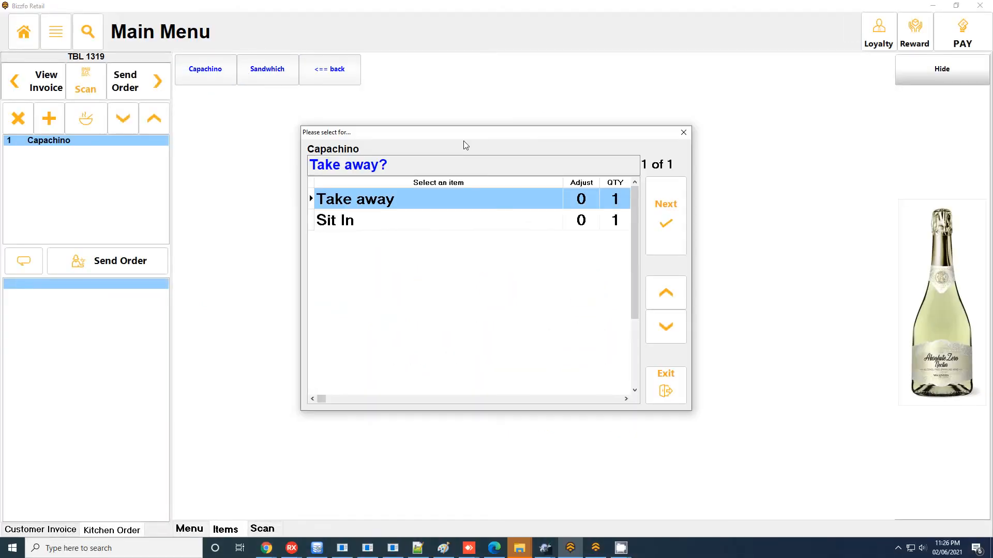
left_click(665, 217)
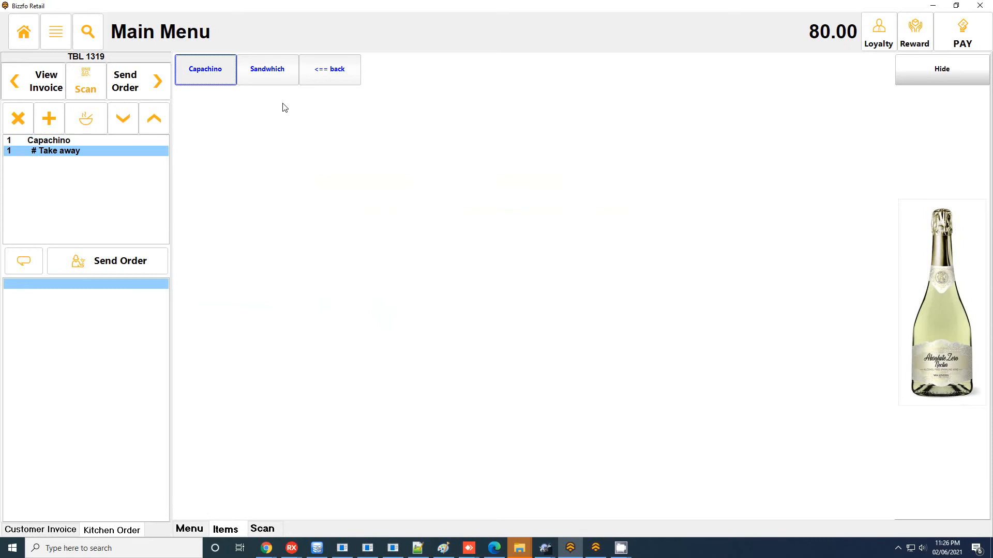
left_click(202, 78)
left_click(666, 207)
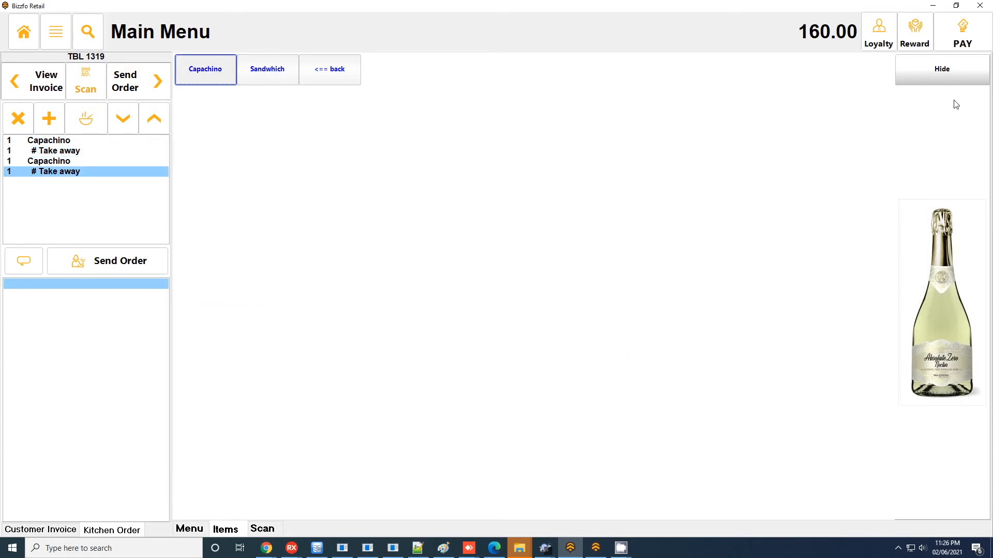
Pay the Capachino sale in cash and return to the point of sale start screen
left_click(974, 39)
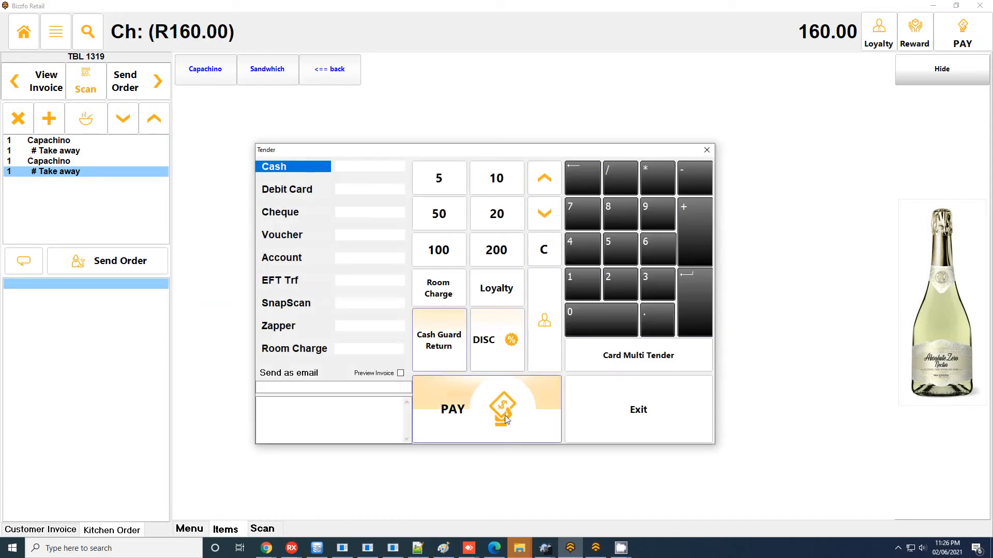
left_click(495, 430)
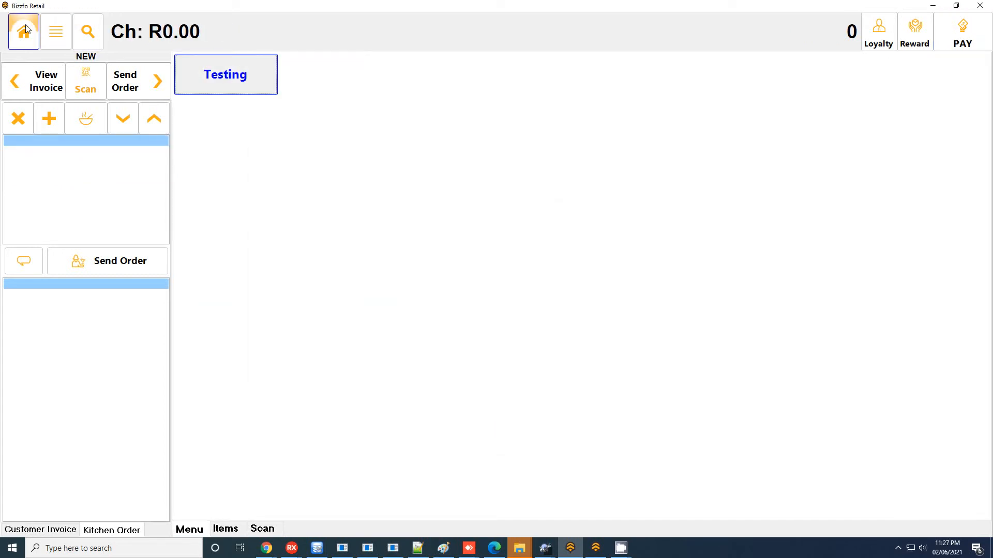
left_click(24, 30)
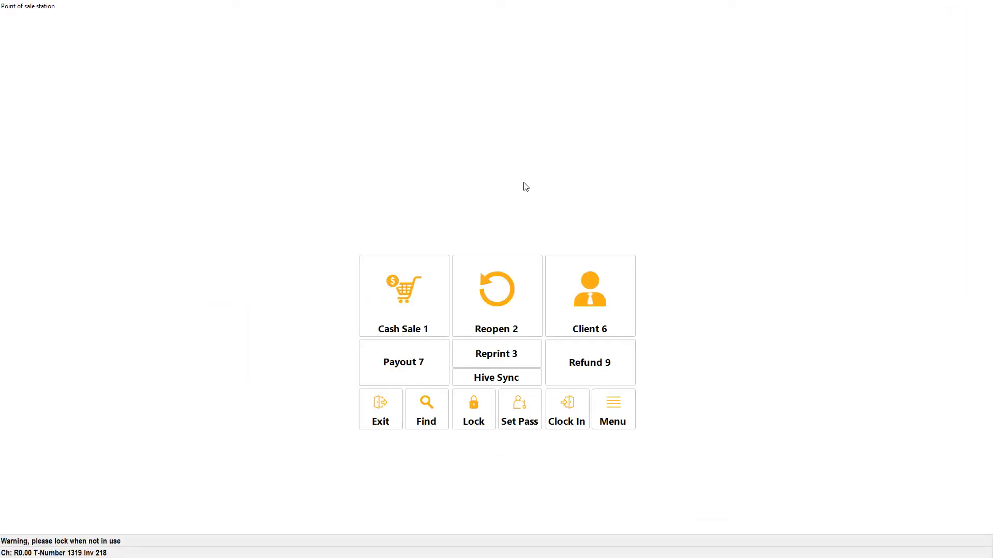
Open the inventory from the point of sale and examine Capachino's total holding and its stock at BAR 1 and BAR 2
left_click(623, 411)
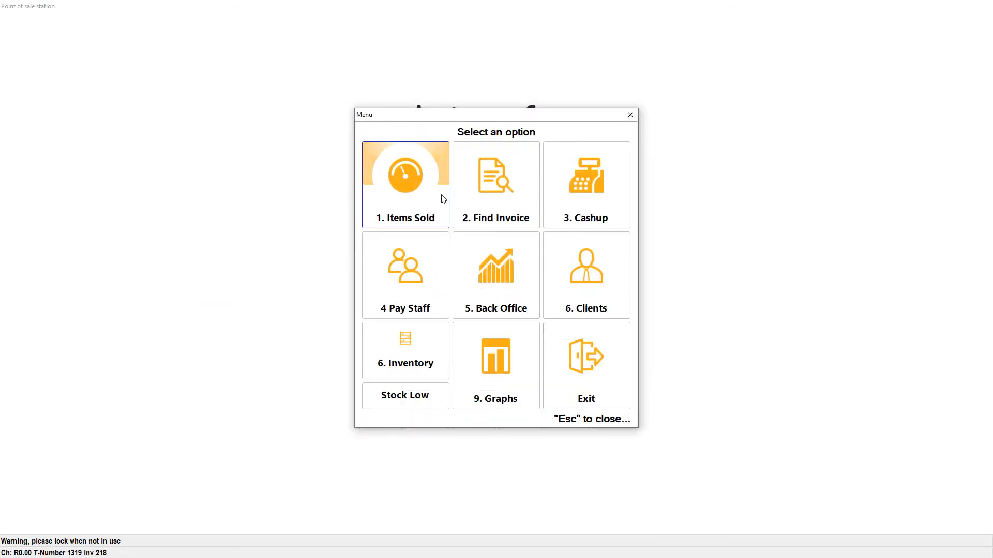
left_click(420, 357)
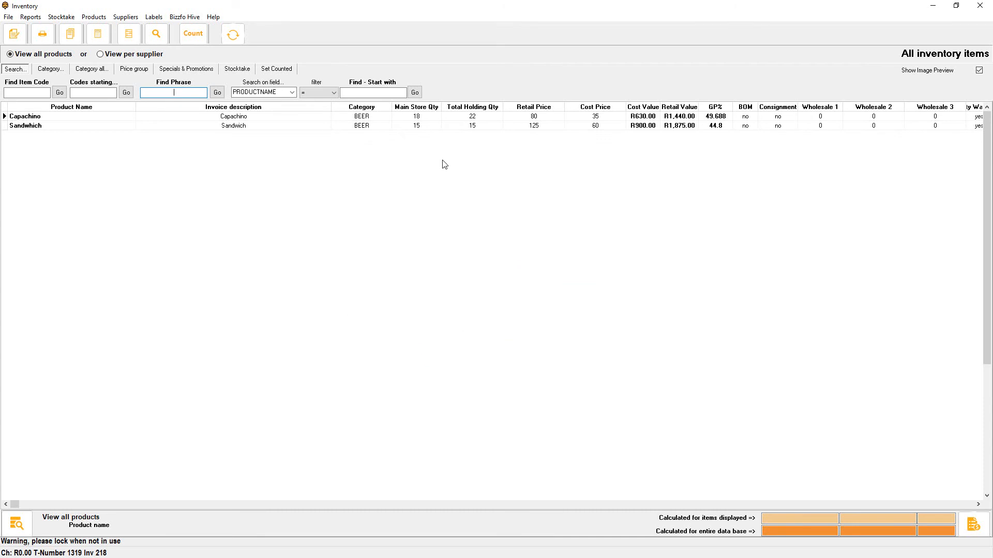
left_click(451, 120)
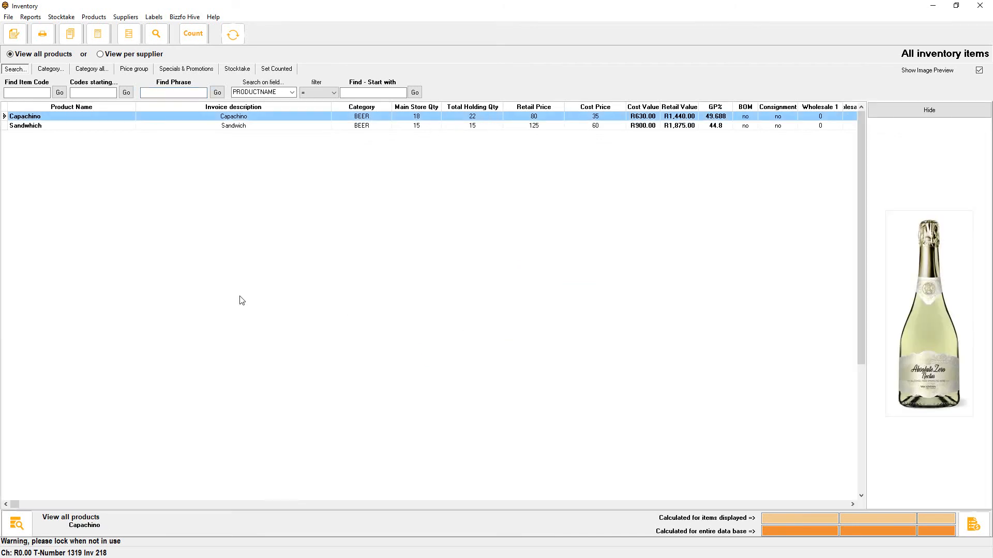
left_click(22, 521)
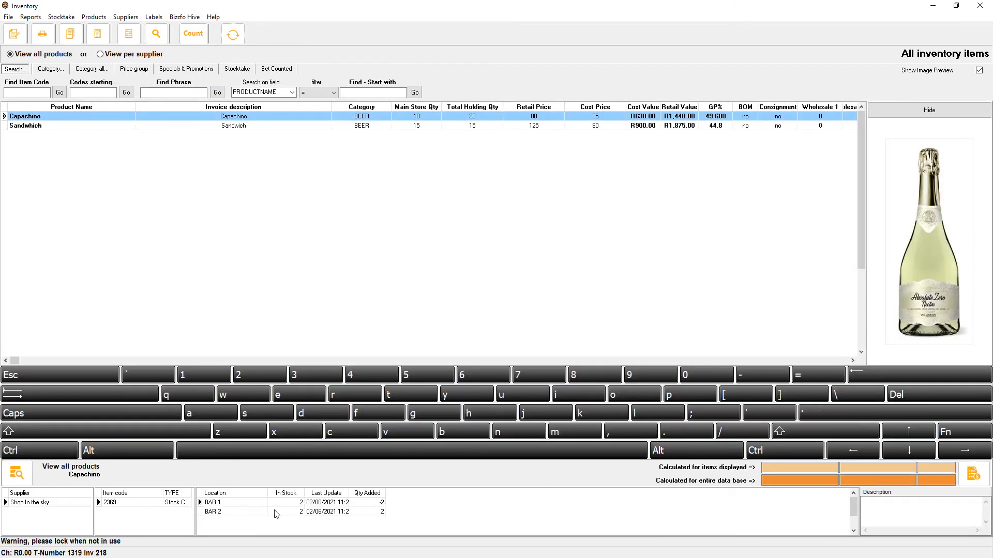
left_click(288, 504)
left_click(364, 505)
Create a stock take sheet named "Stock Take Bar 1: 02 Jun 2021 23:27:32" and set its stock location to BAR 1
left_click(236, 70)
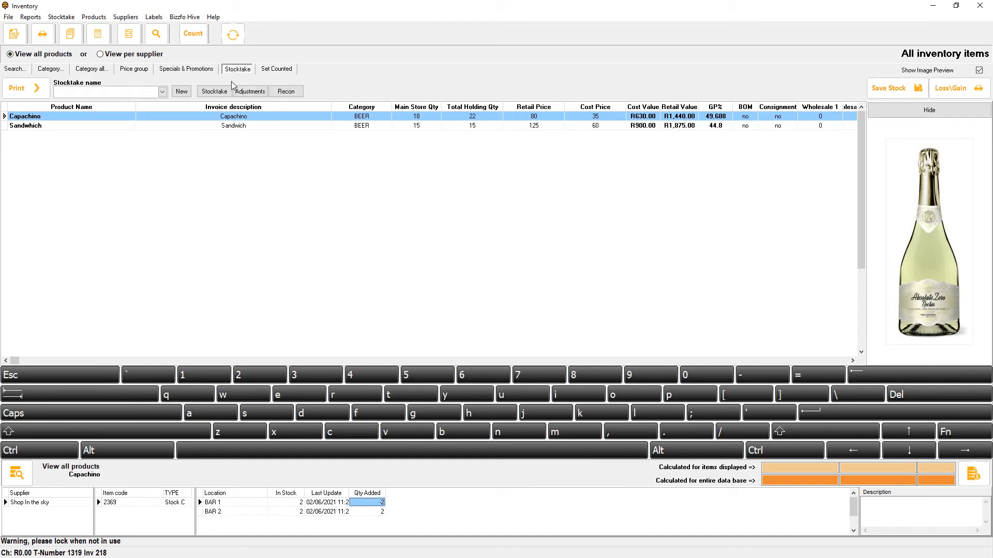
left_click(225, 93)
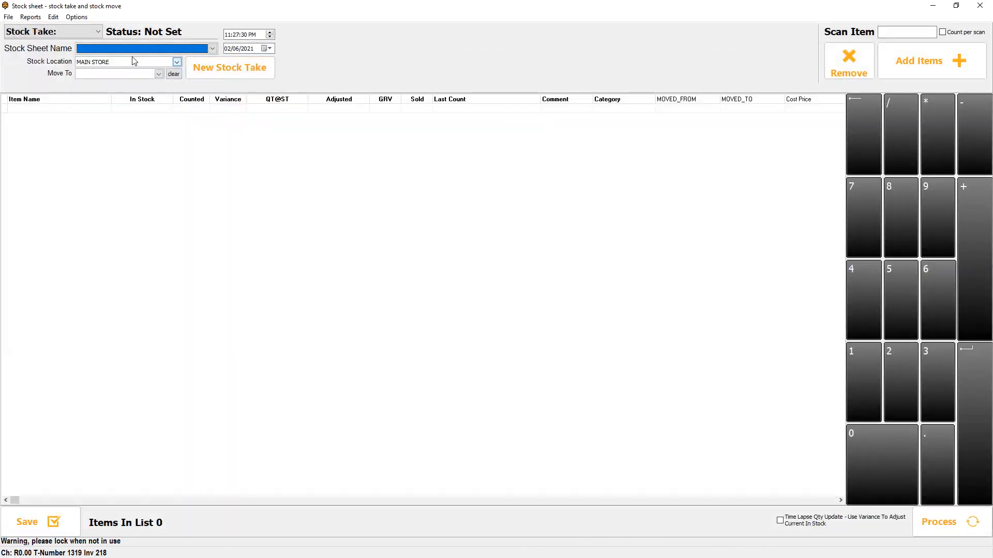
left_click(213, 79)
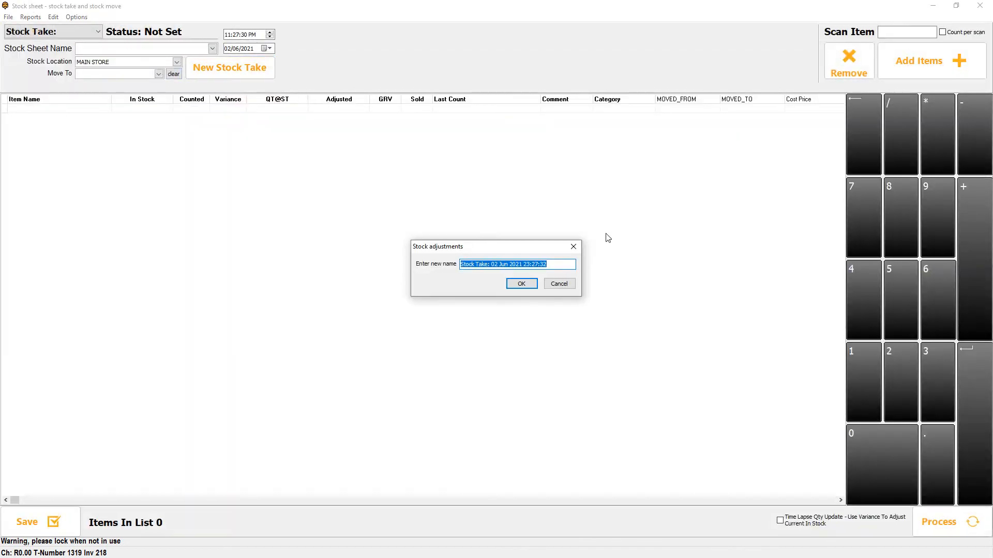
key("Home")
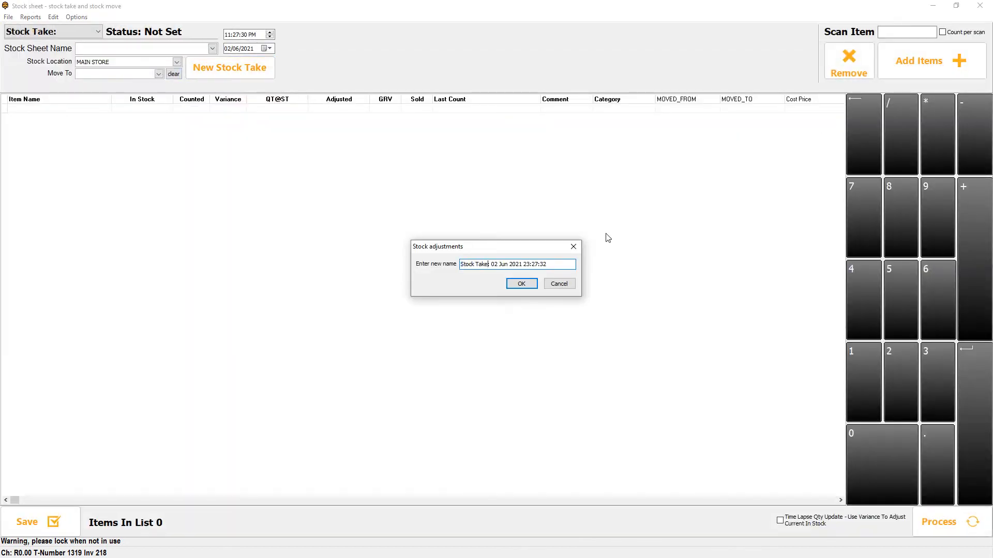
type("Bar 1")
key("Return")
left_click(541, 286)
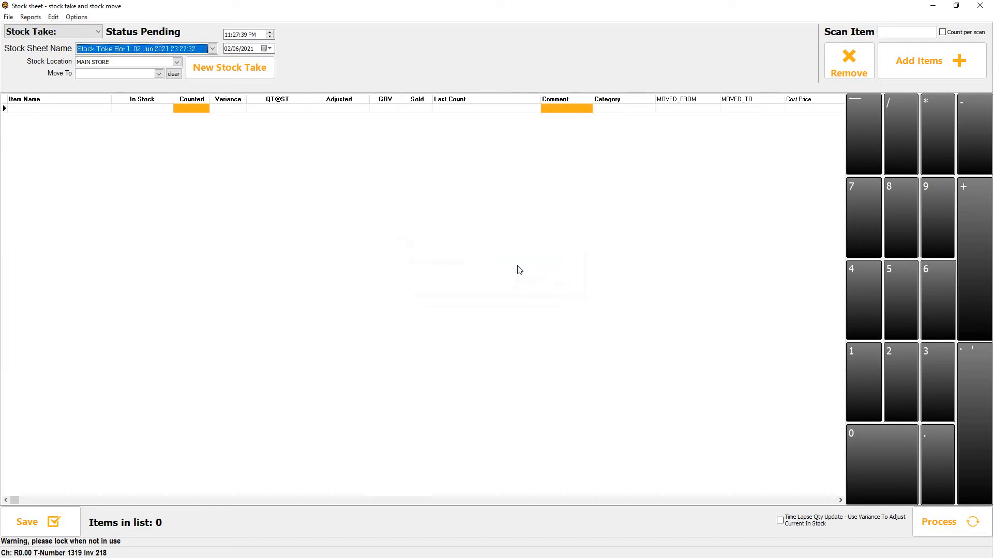
left_click(121, 62)
left_click(102, 75)
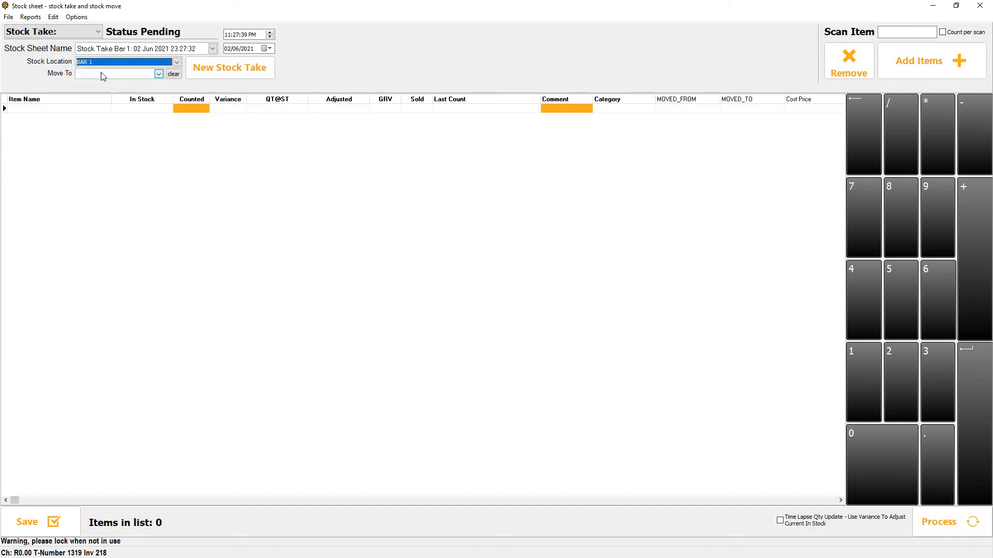
Add Capachino to the BAR 1 stock take sheet and finish the item selection
left_click(940, 73)
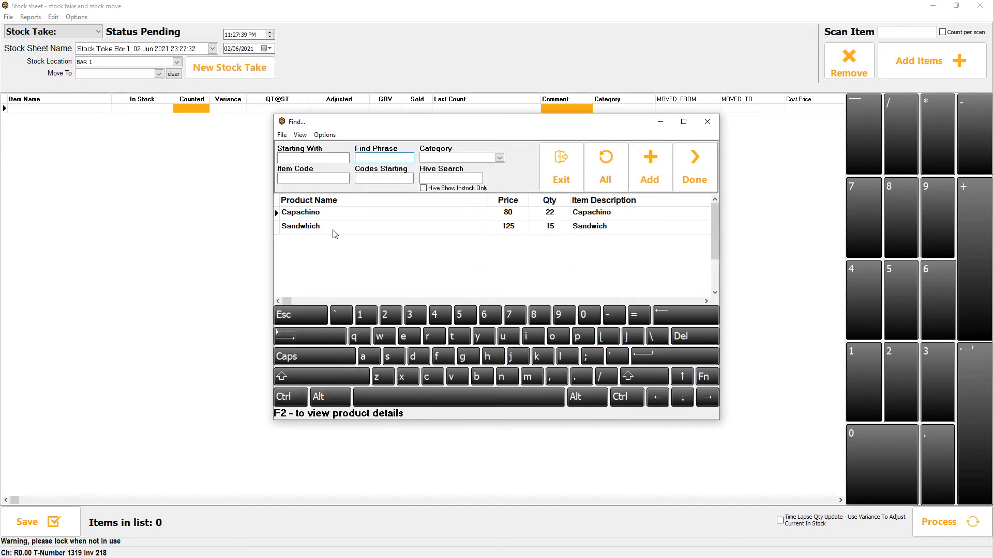
left_click(332, 214)
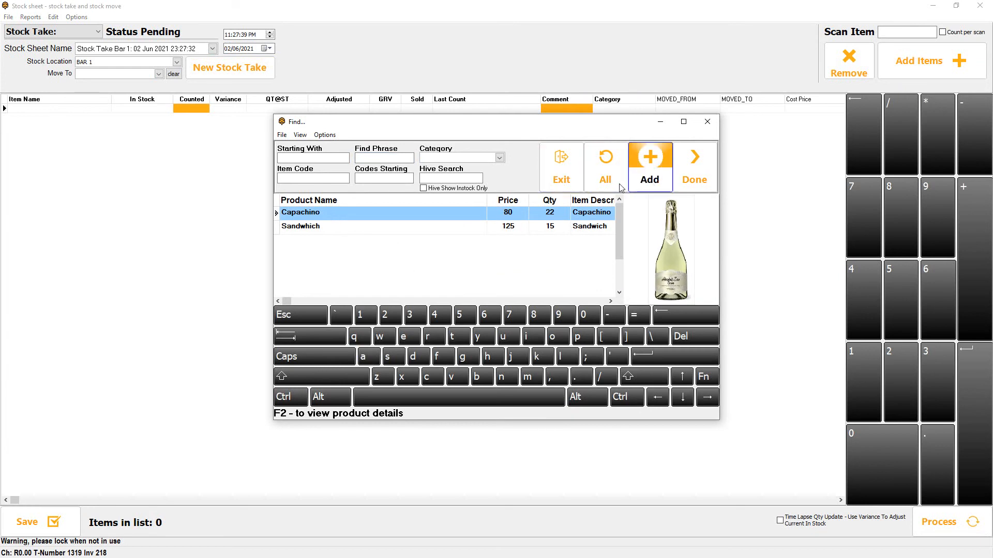
left_click(641, 168)
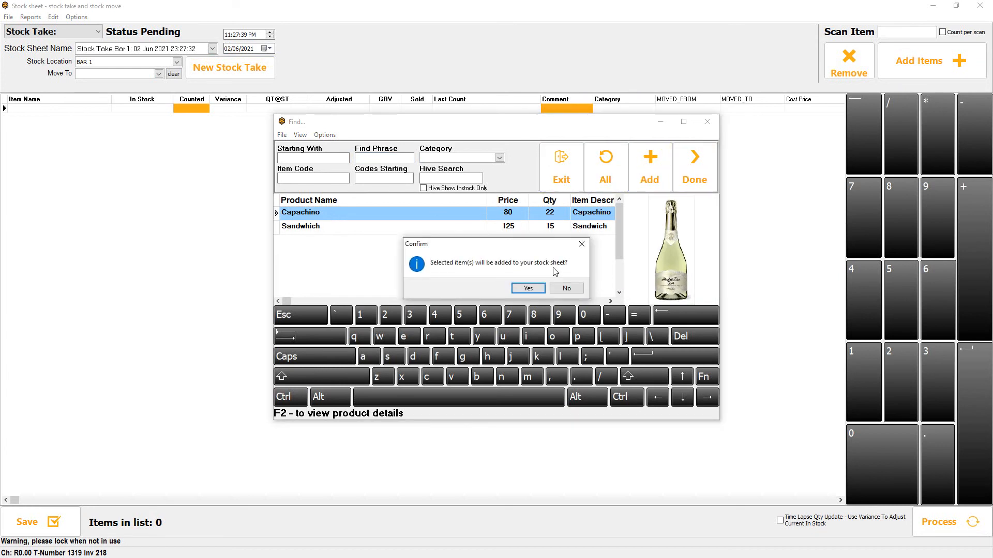
left_click(531, 292)
left_click(698, 179)
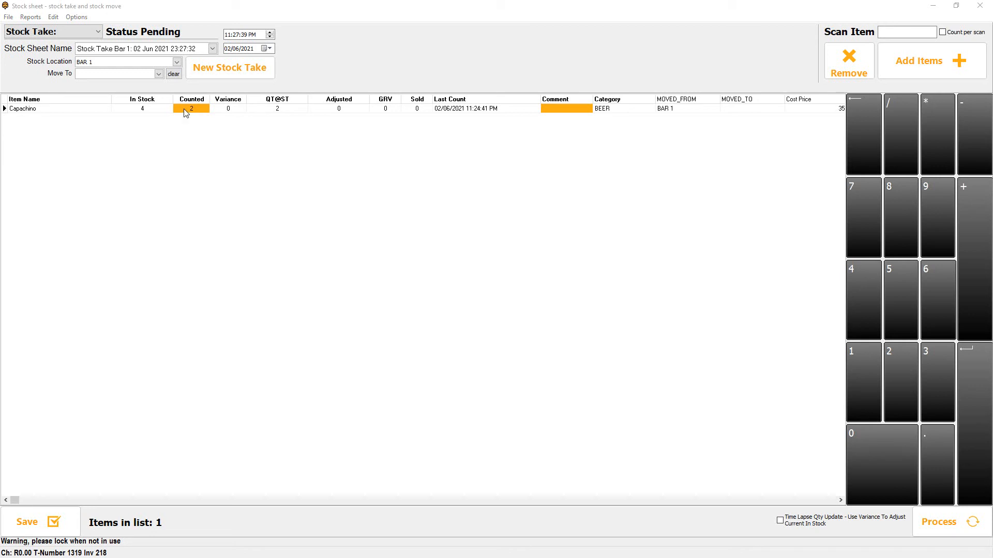
Set Capachino's counted quantity to 1 on the stock take sheet
left_click(150, 109)
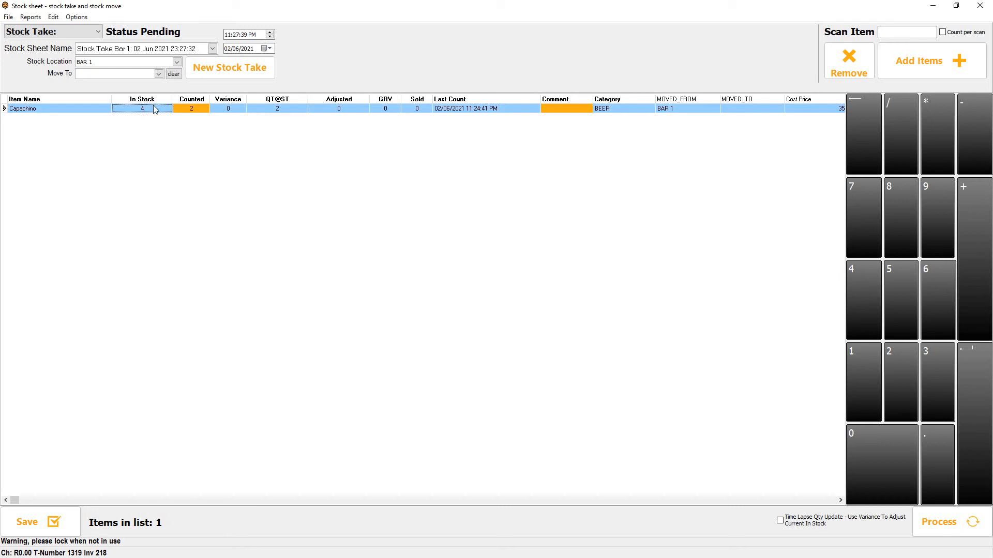
left_click(197, 108)
type("1")
key("Return")
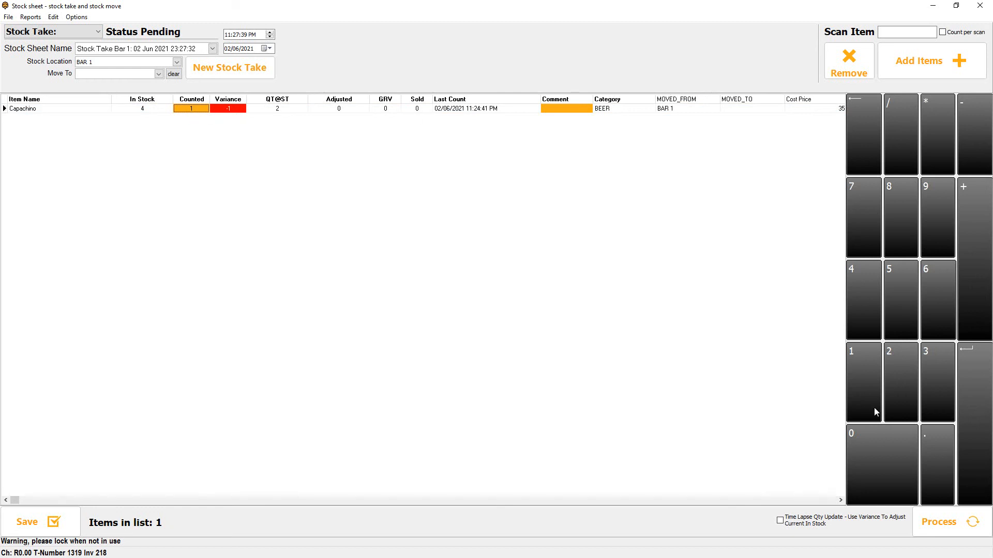
Process the BAR 1 stock take without emailing the report summary, and return to the inventory
left_click(950, 534)
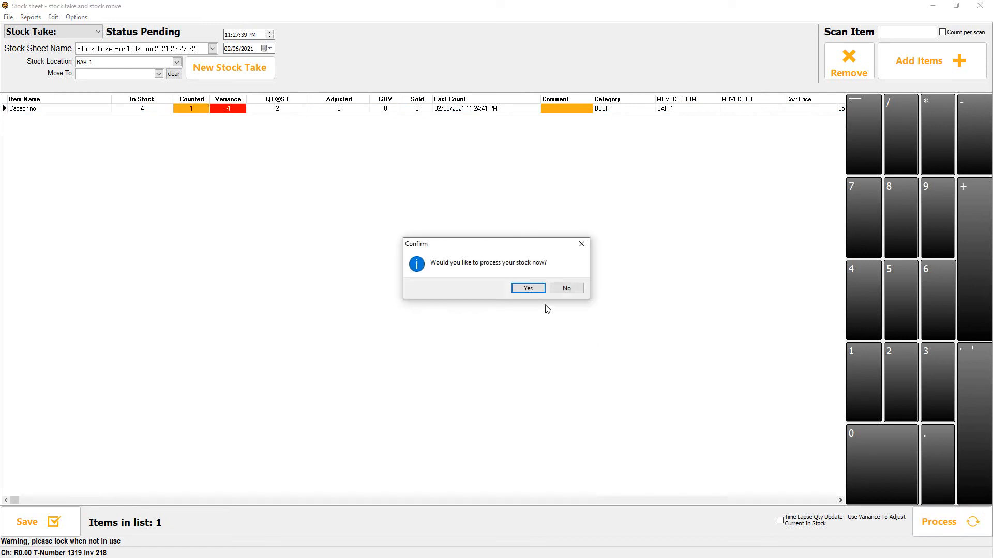
left_click(538, 289)
left_click(566, 286)
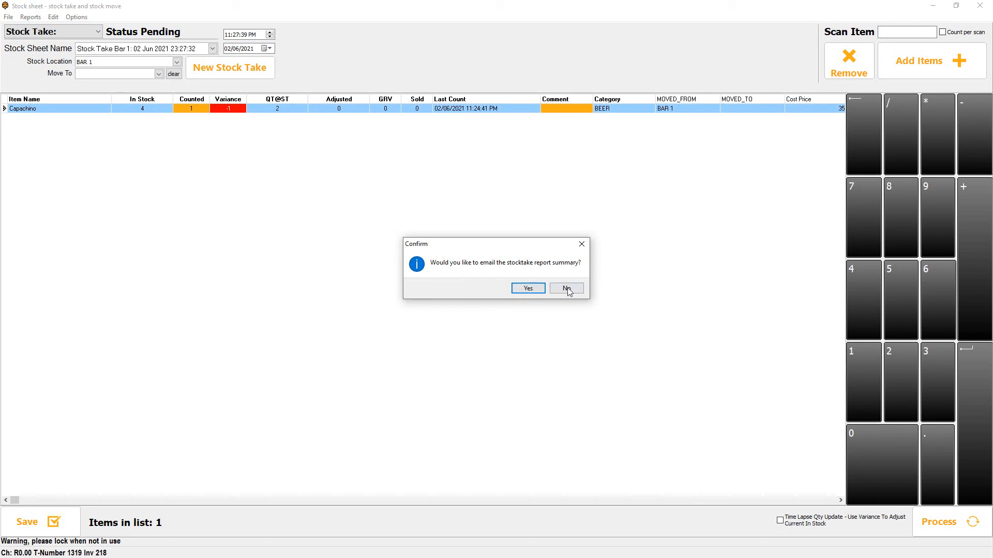
left_click(567, 288)
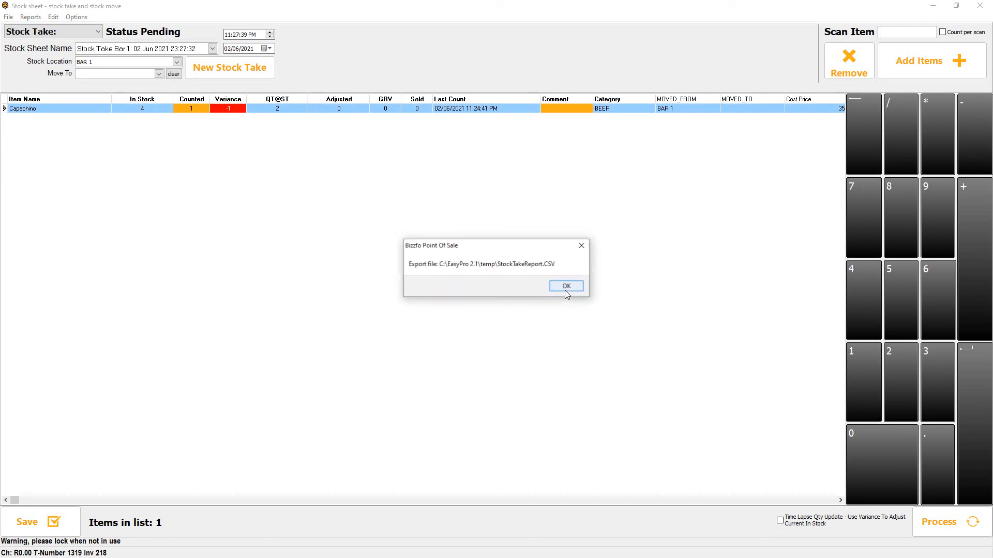
left_click(567, 287)
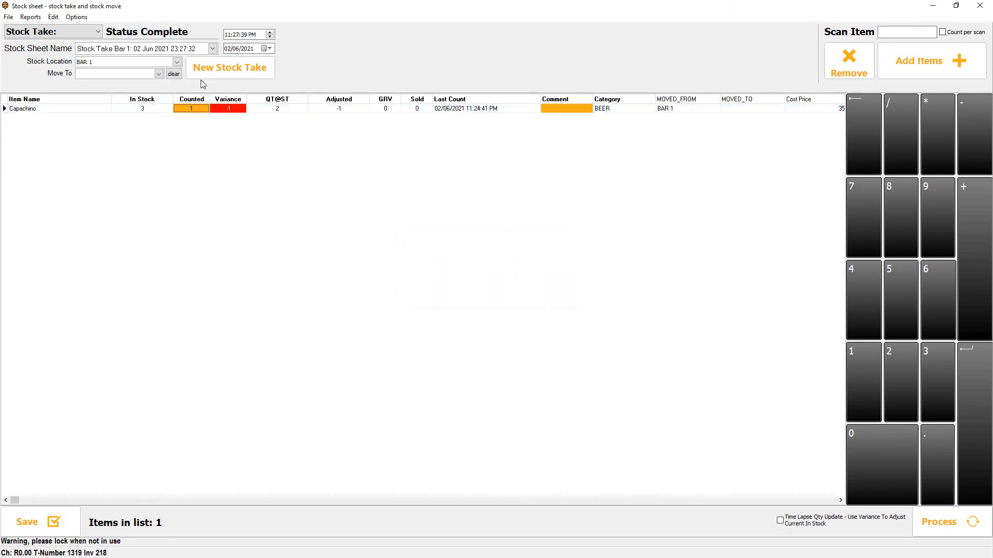
left_click(980, 5)
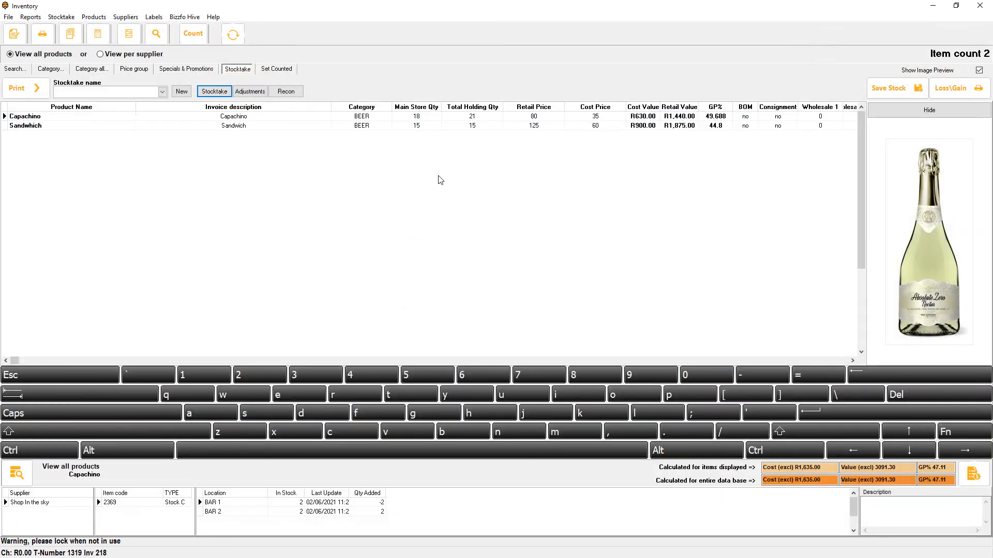
Examine Capachino's total holding quantity and its in-stock quantities at BAR 1 and BAR 2
left_click(412, 119)
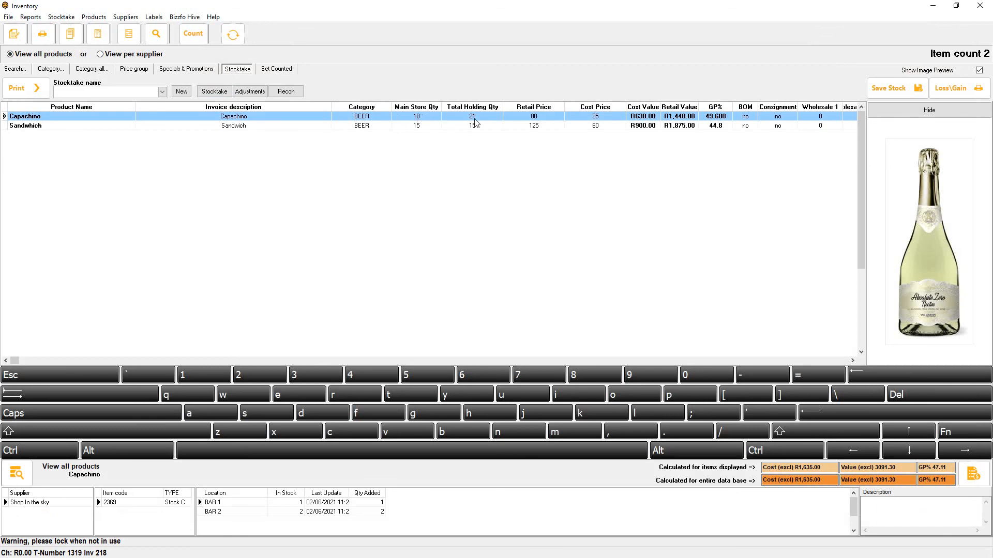
left_click(266, 505)
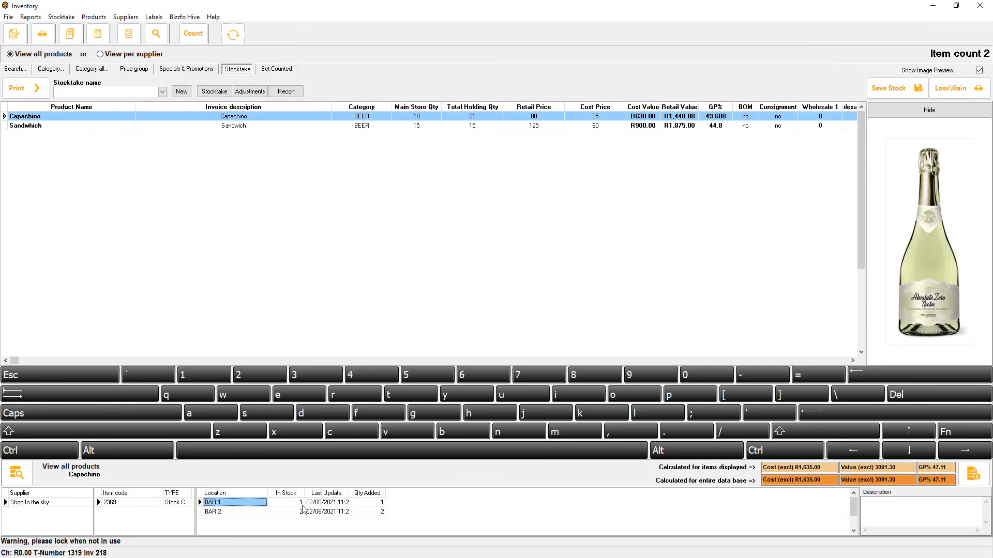
left_click(372, 505)
left_click(300, 505)
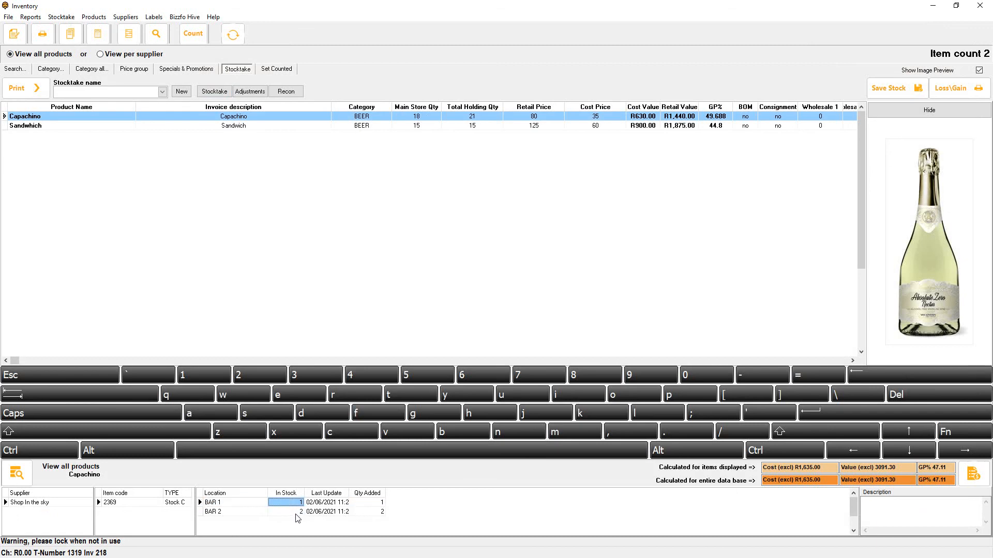
left_click(298, 513)
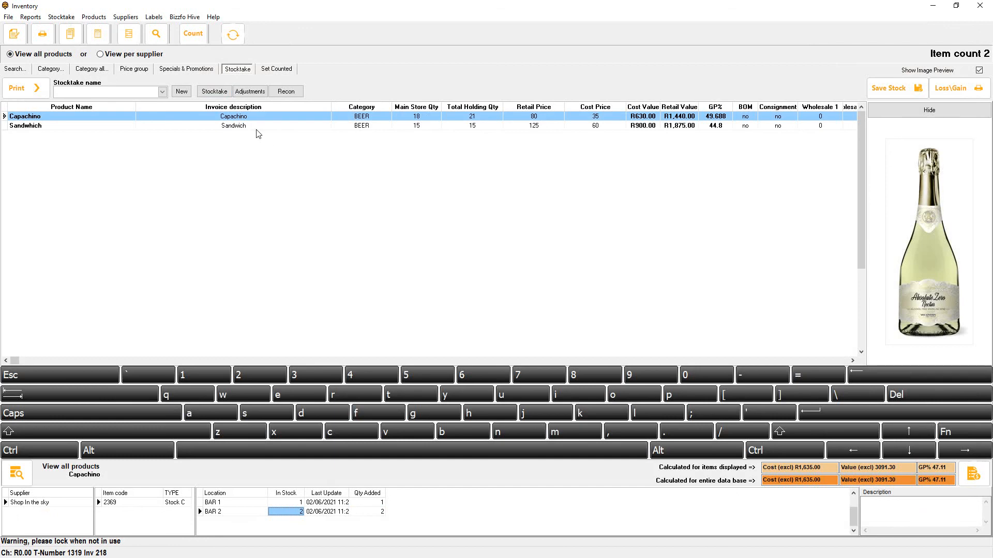
Open the stock adjustments for "Stock Take Bar 1: 02 Jun 2021 23:27:32", examine Capachino's quantity variance and the loss totals, and return to the inventory
left_click(251, 93)
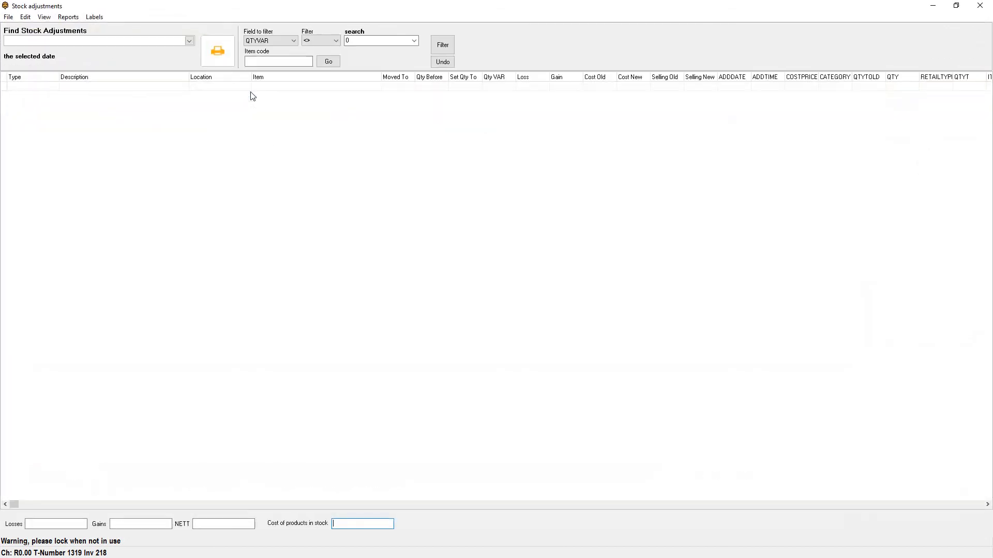
left_click(70, 42)
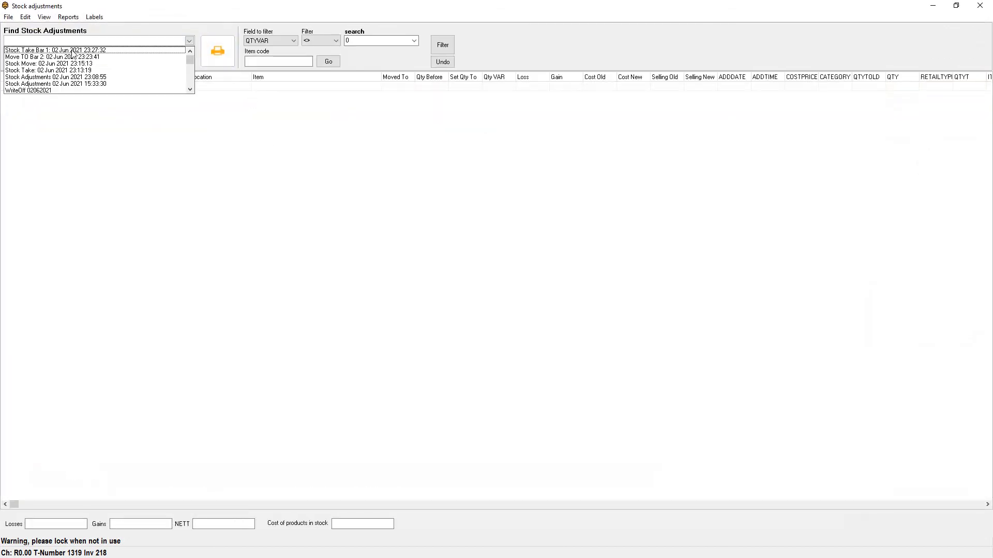
left_click(74, 51)
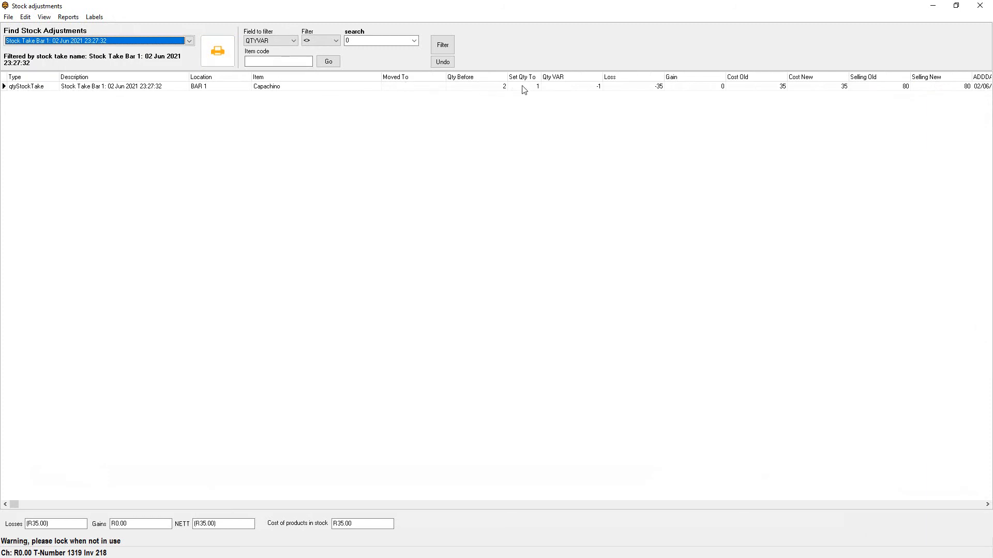
left_click(477, 87)
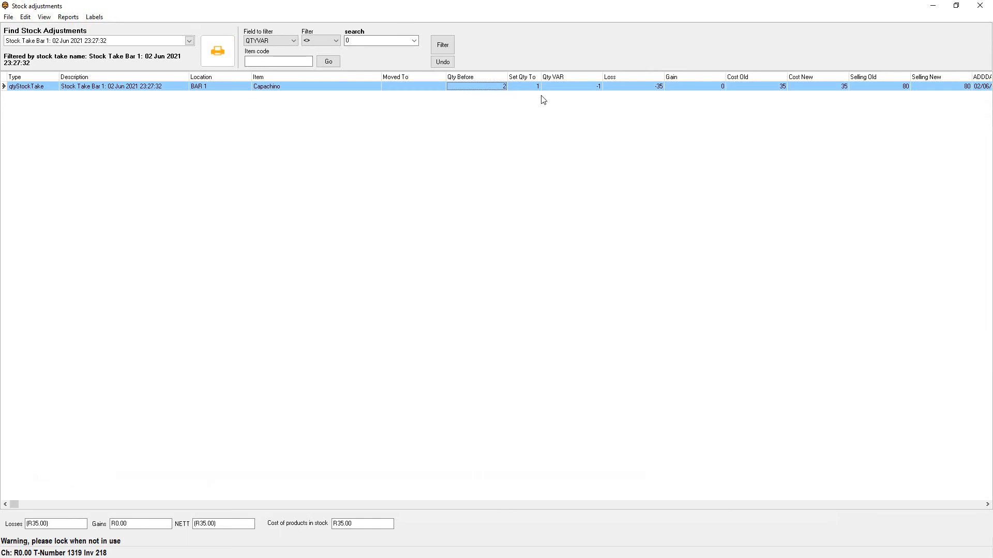
left_click(571, 86)
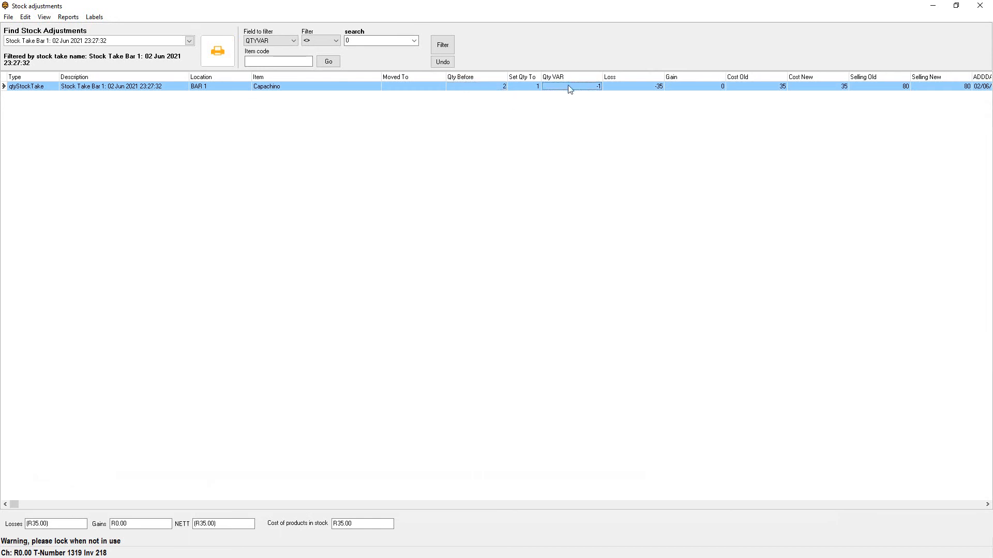
left_click(242, 526)
left_click(79, 524)
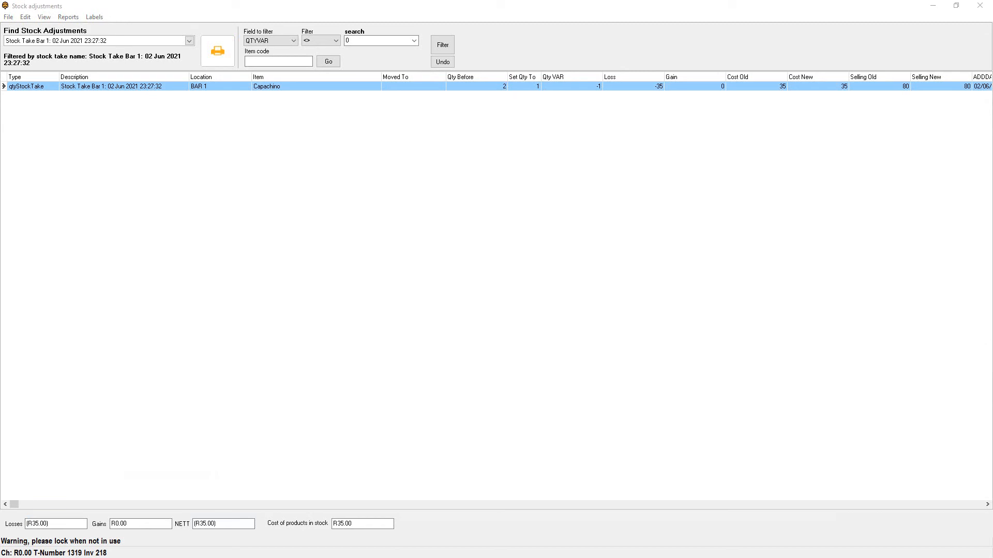
left_click(978, 5)
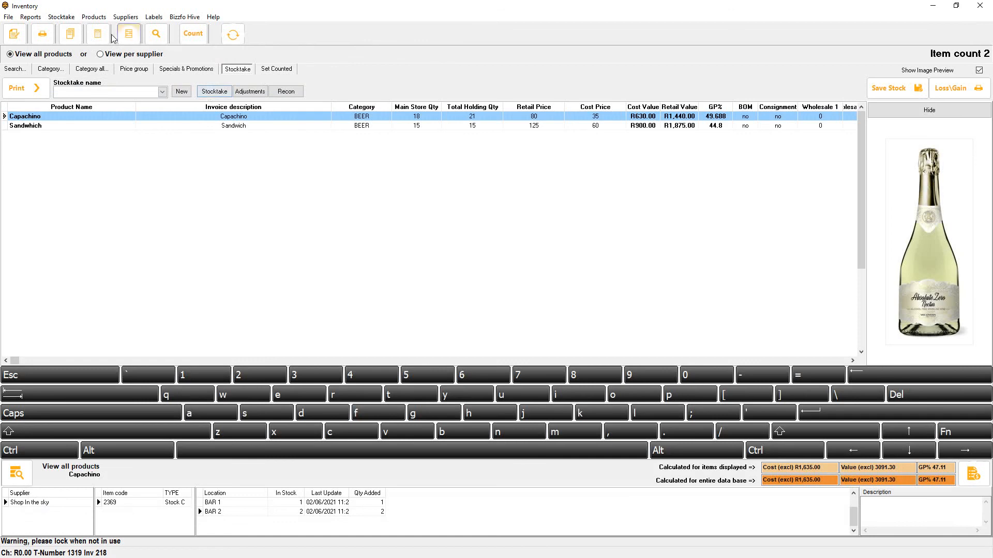